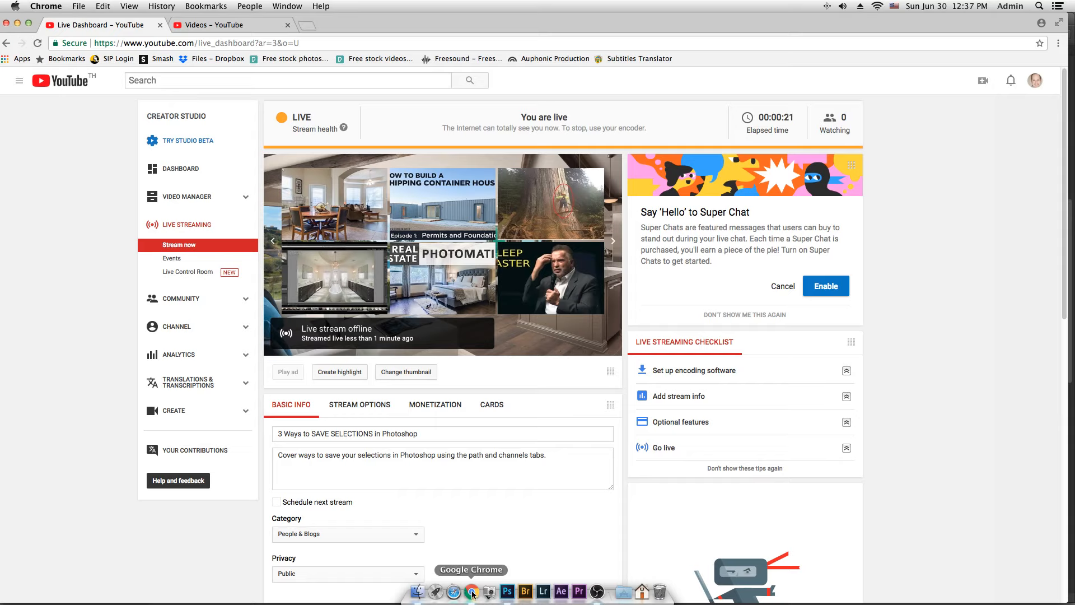
Step: Switch to Photoshop and show the kitchen photo in full-screen mode with the menu bar
{"action": "left_click", "coordinate": [511, 591]}
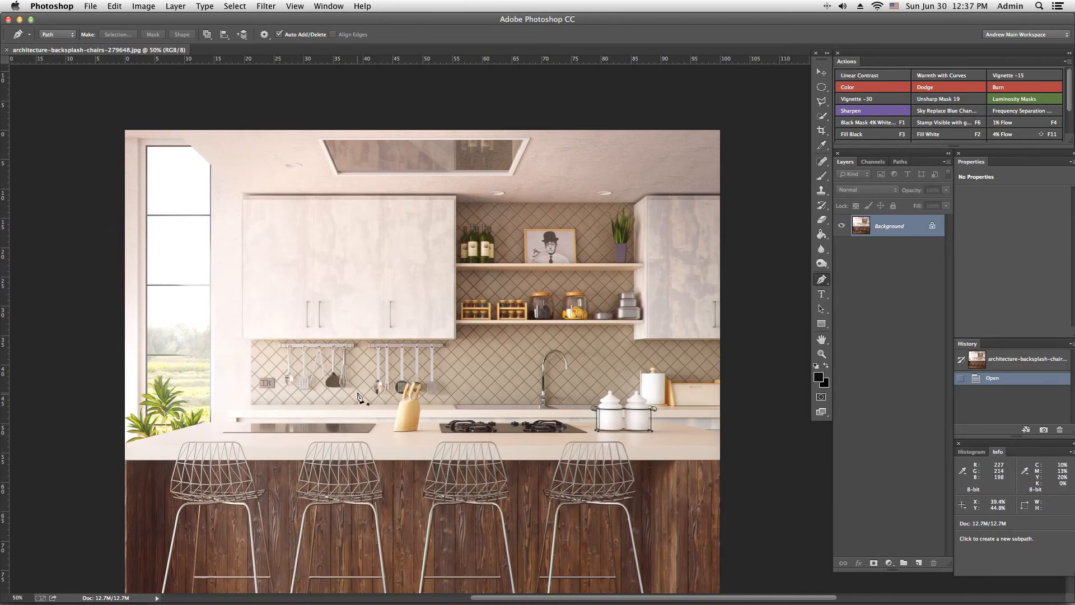
{"action": "left_click_drag", "start_coordinate": [364, 398], "coordinate": [654, 348]}
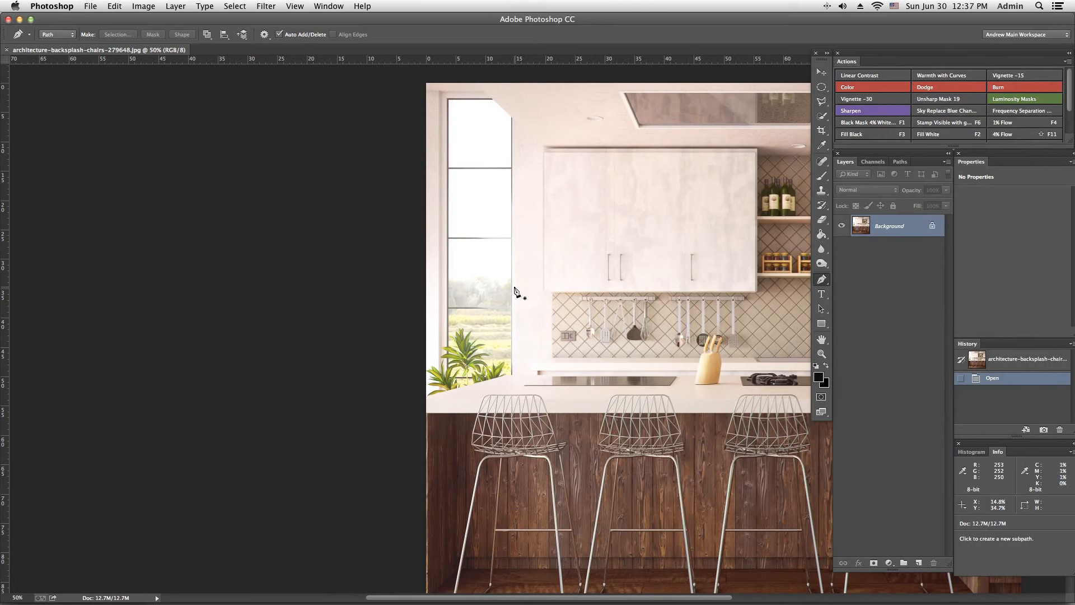
{"action": "key", "text": "super+equal"}
{"action": "key", "text": "super+equal"}
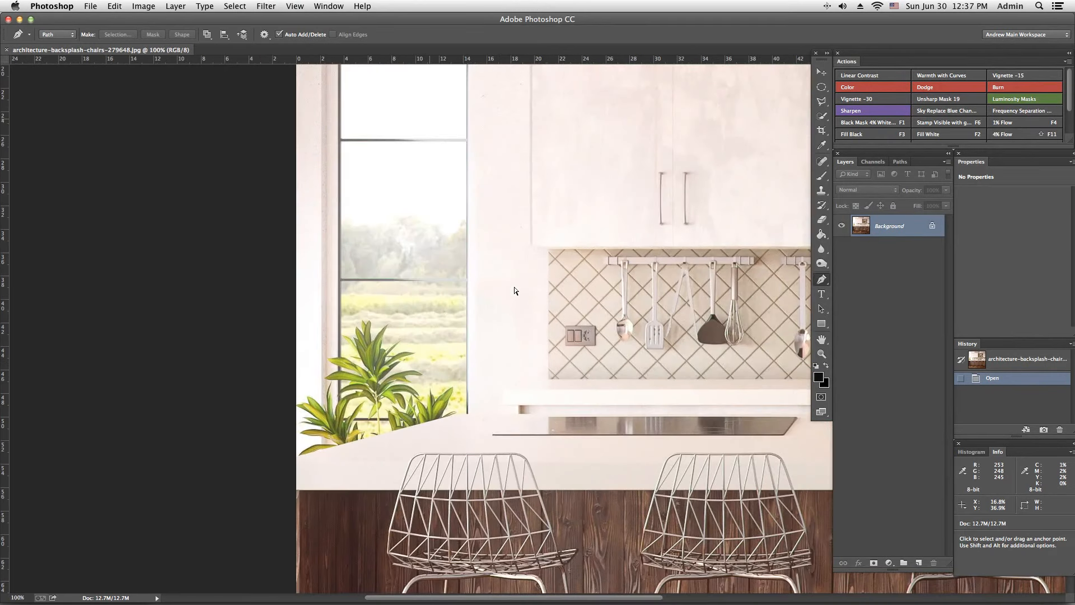
{"action": "key", "text": "super+minus"}
{"action": "key", "text": "super+minus"}
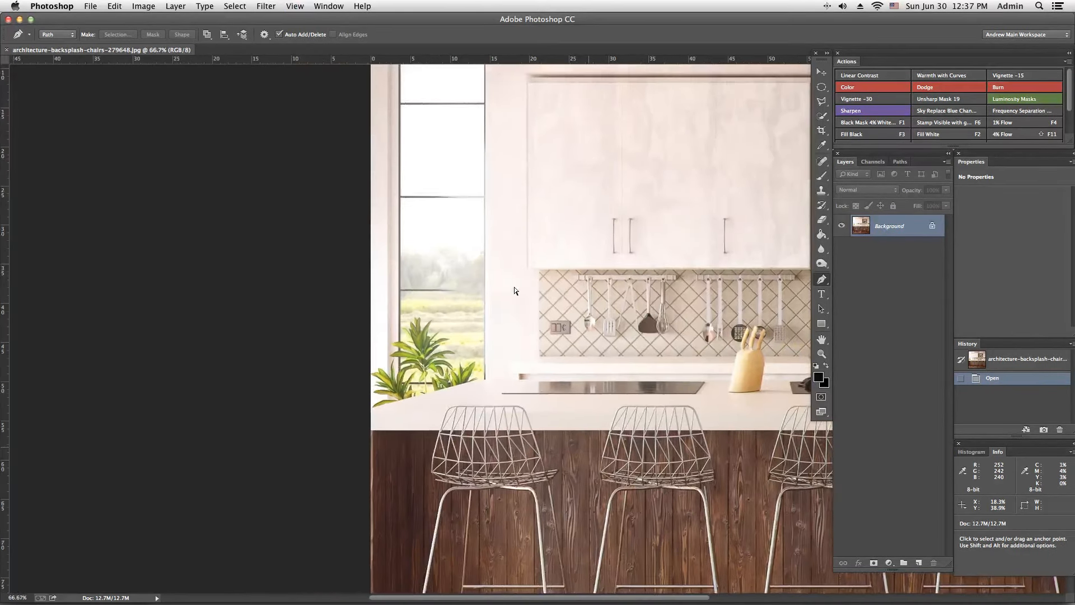
{"action": "key", "text": "super+minus"}
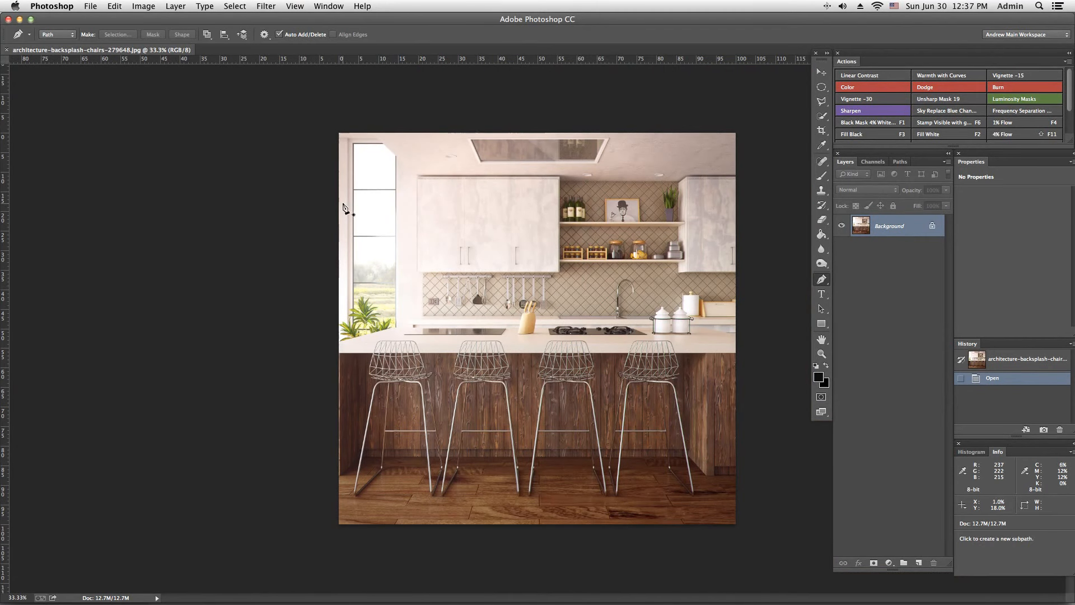
{"action": "key", "text": "f"}
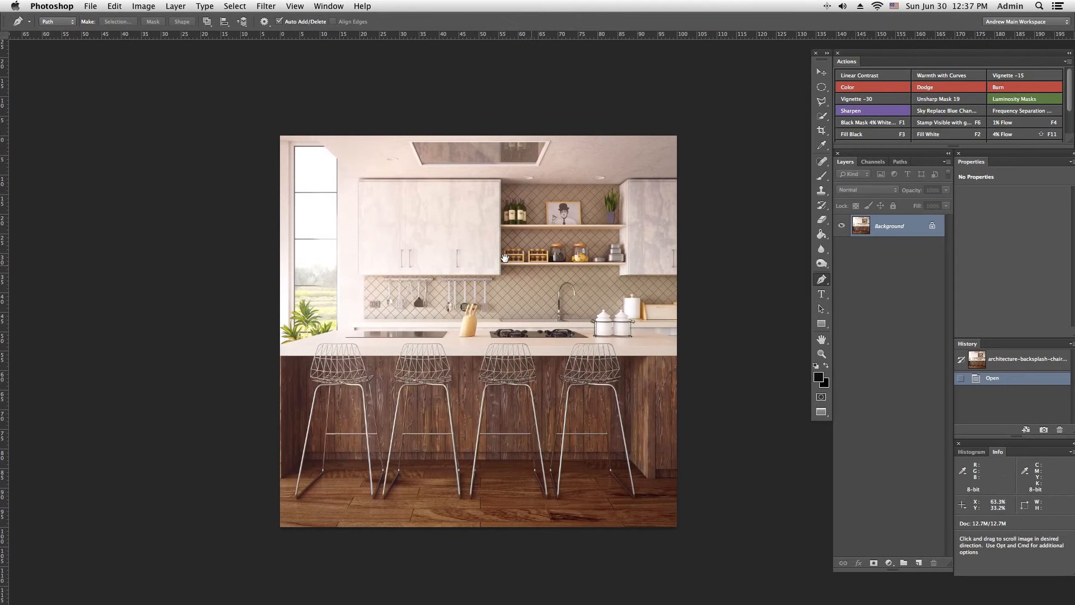
{"action": "key", "text": "super+equal"}
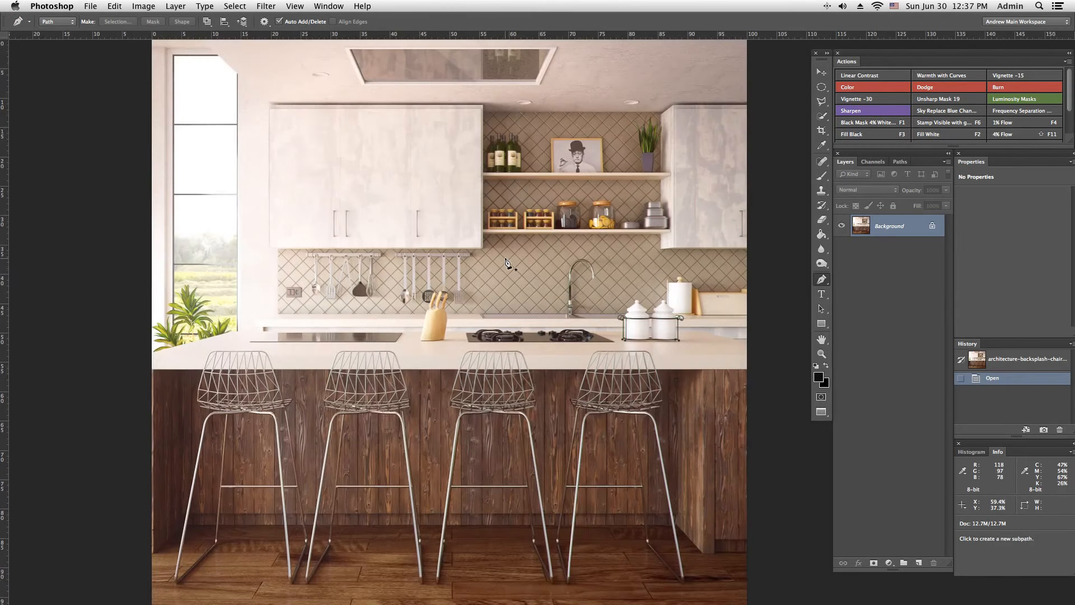
Step: Draw a closed four-point Pen path around the second window pane from the top, along the inner edges of its frame
{"action": "left_click_drag", "start_coordinate": [320, 253], "coordinate": [550, 271]}
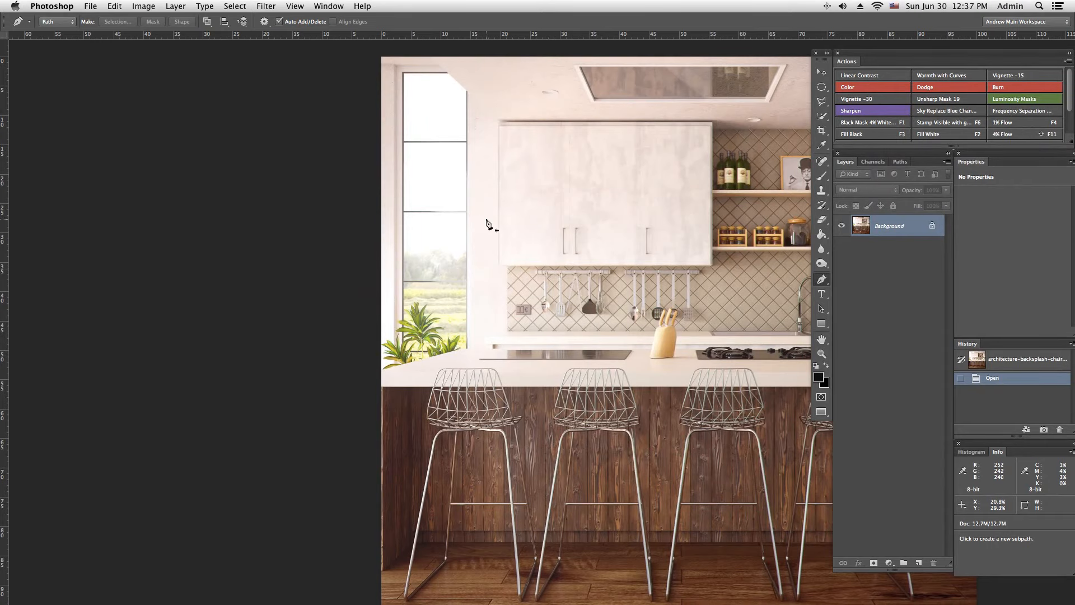
{"action": "left_click_drag", "start_coordinate": [422, 211], "coordinate": [559, 234]}
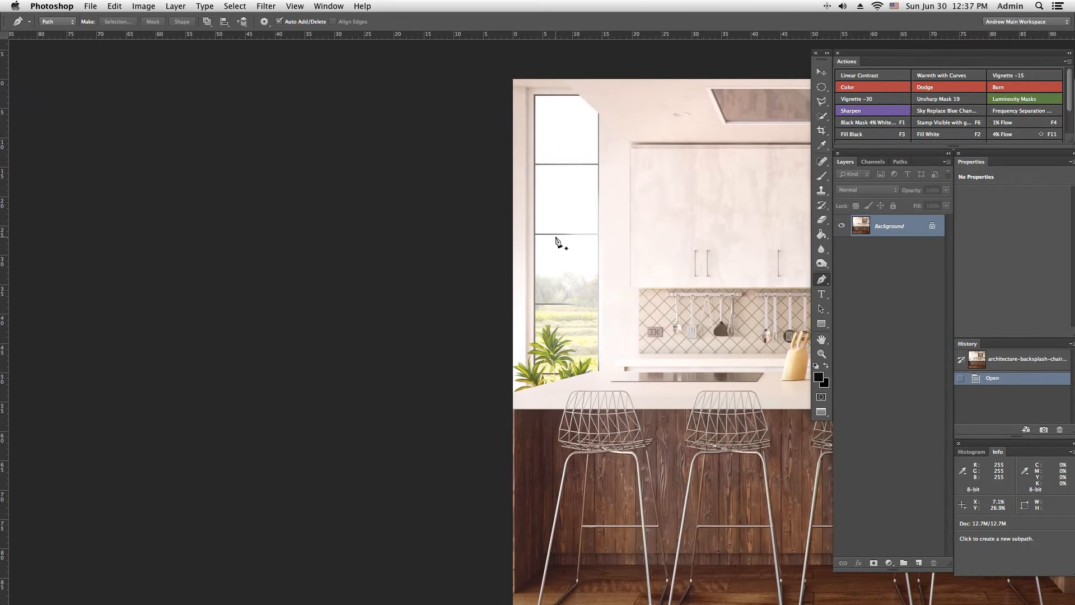
{"action": "scroll", "coordinate": [557, 242], "scroll_direction": "up", "scroll_amount": 1}
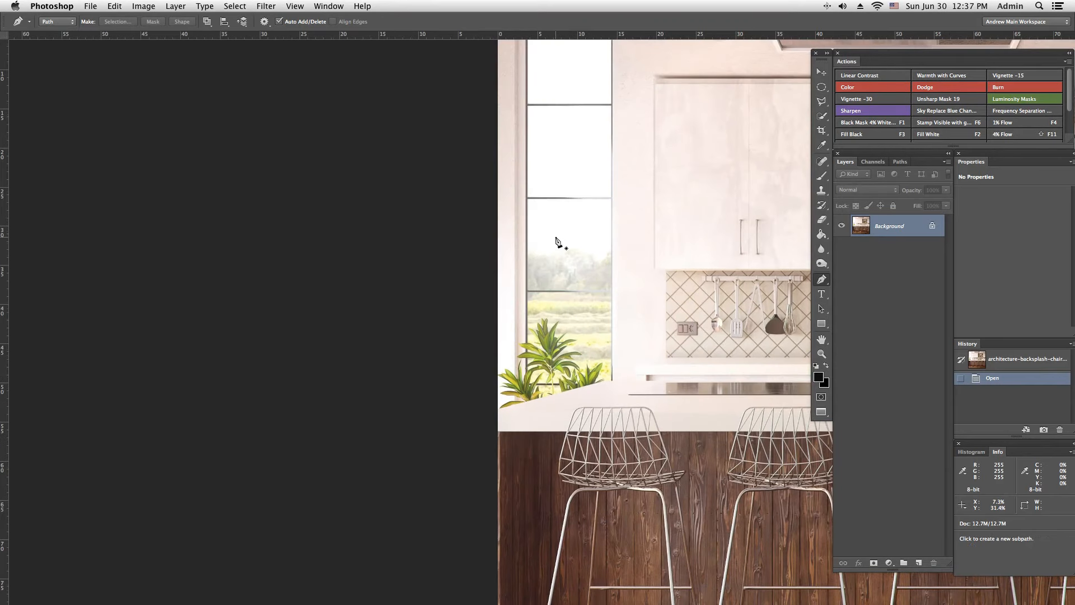
{"action": "left_click_drag", "start_coordinate": [548, 177], "coordinate": [536, 212]}
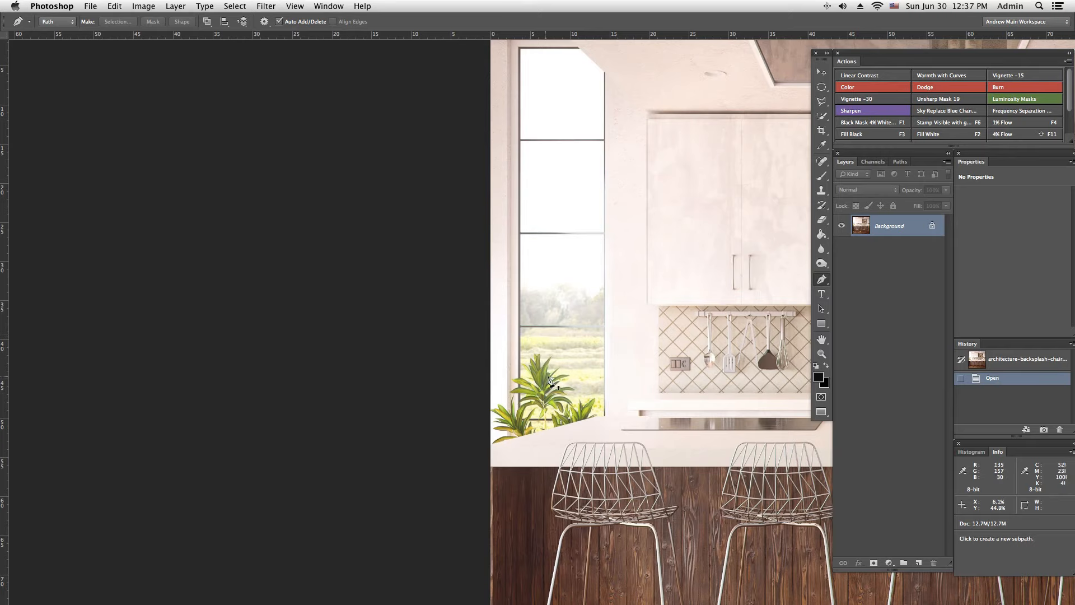
{"action": "scroll", "coordinate": [535, 380], "scroll_direction": "up", "scroll_amount": 3}
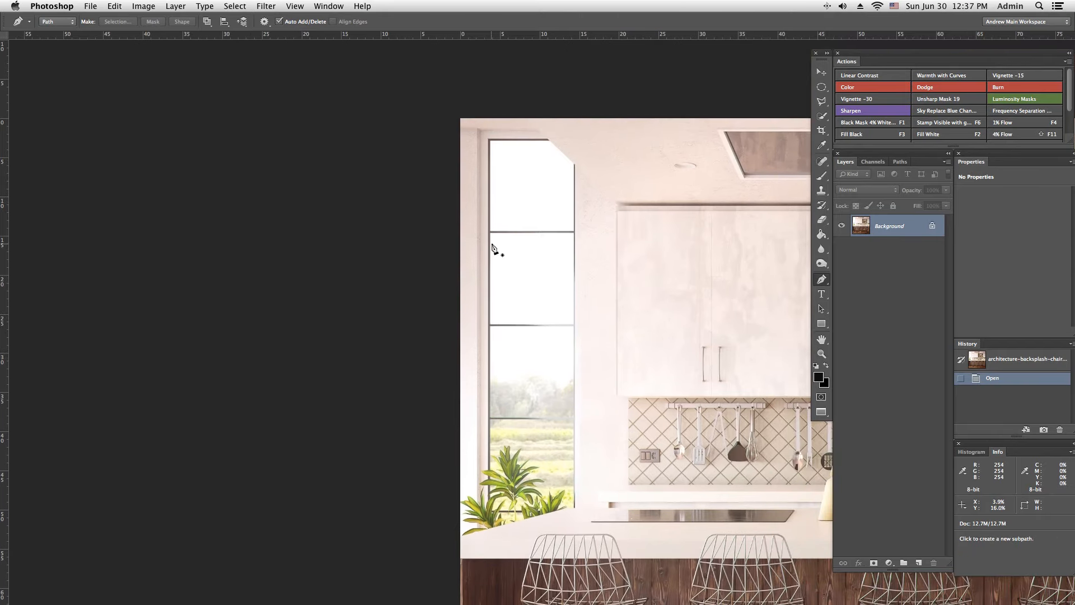
{"action": "key", "text": "super+plus"}
{"action": "key", "text": "super+plus"}
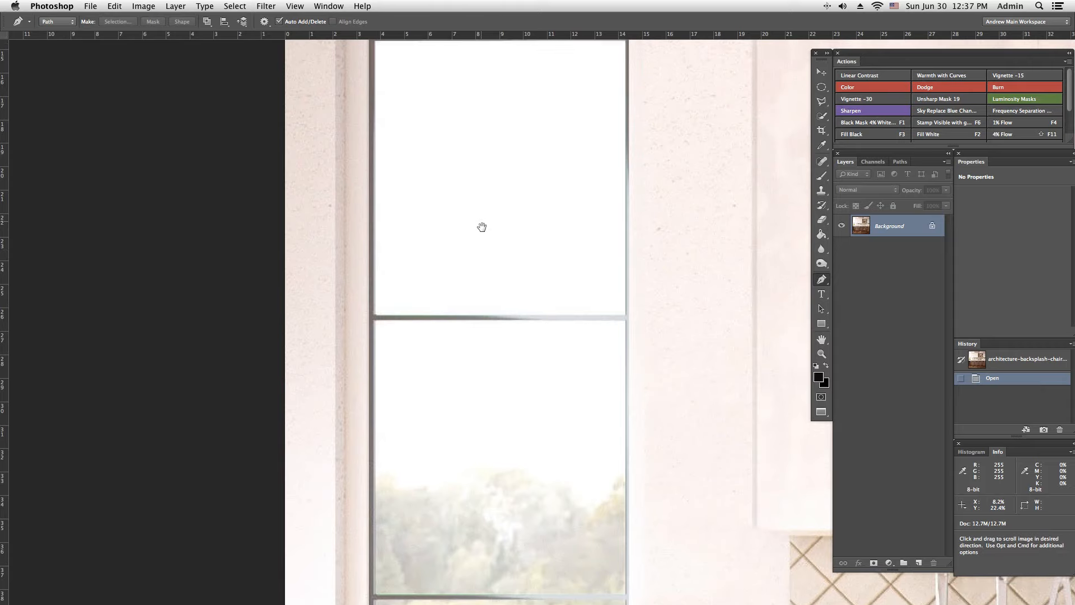
{"action": "scroll", "coordinate": [481, 215], "scroll_direction": "down", "scroll_amount": 5}
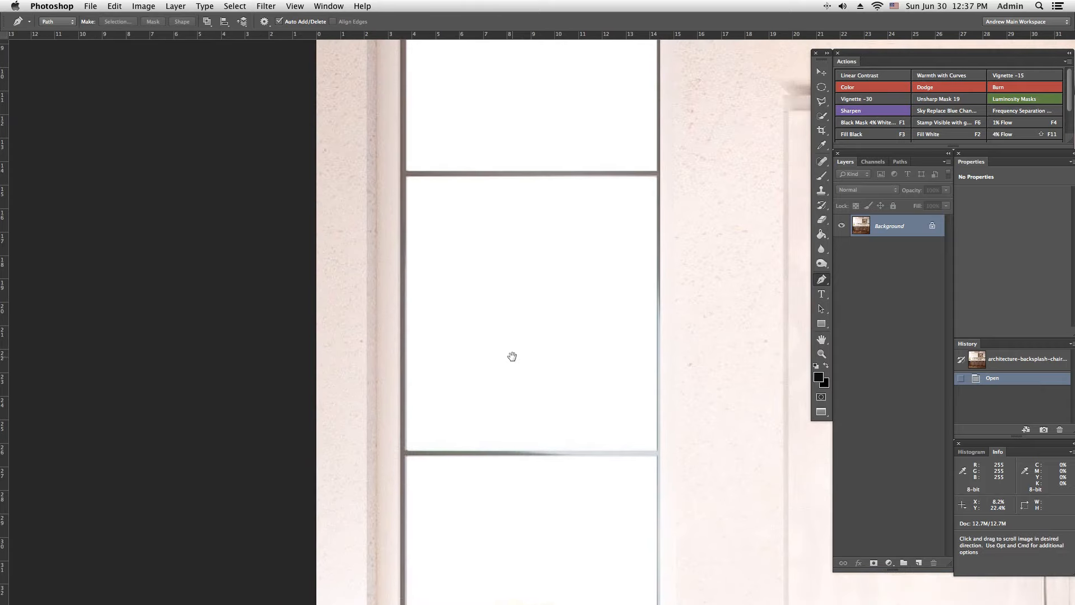
{"action": "left_click", "coordinate": [407, 178]}
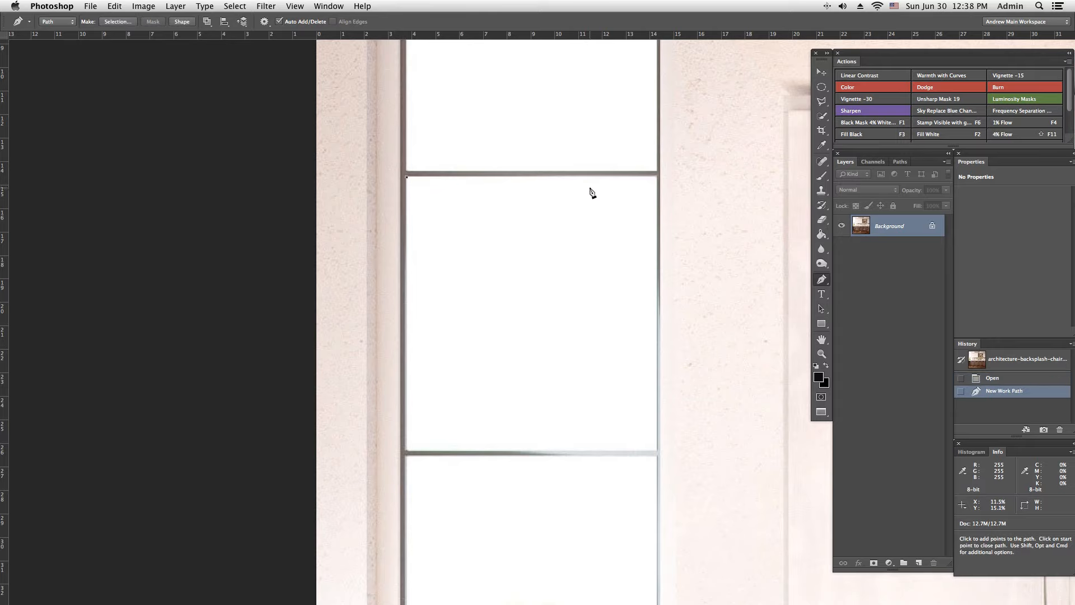
{"action": "left_click", "coordinate": [657, 177]}
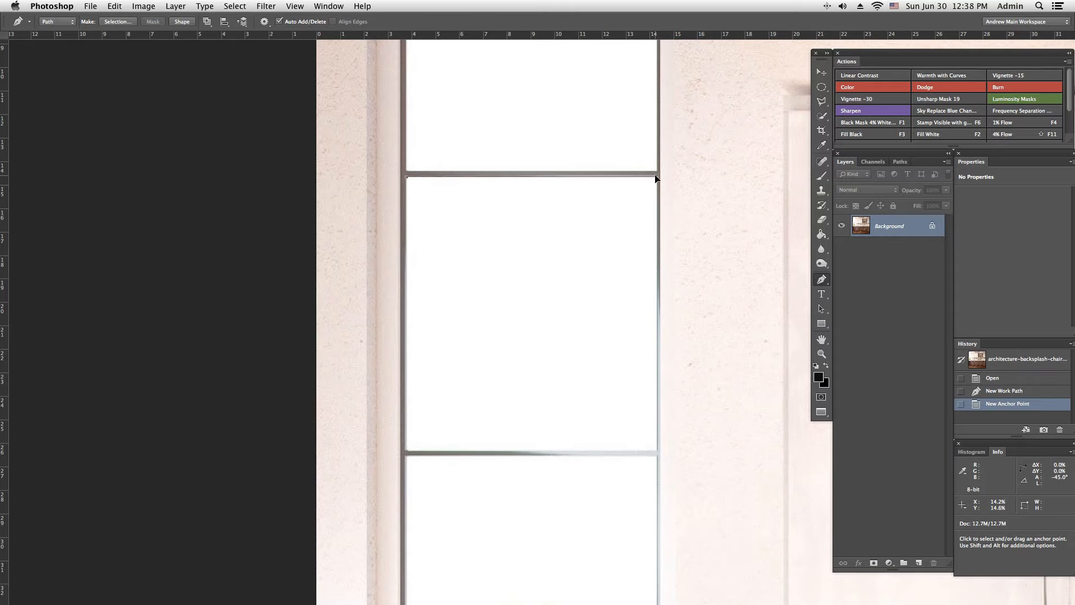
{"action": "left_click_drag", "start_coordinate": [657, 178], "coordinate": [656, 180]}
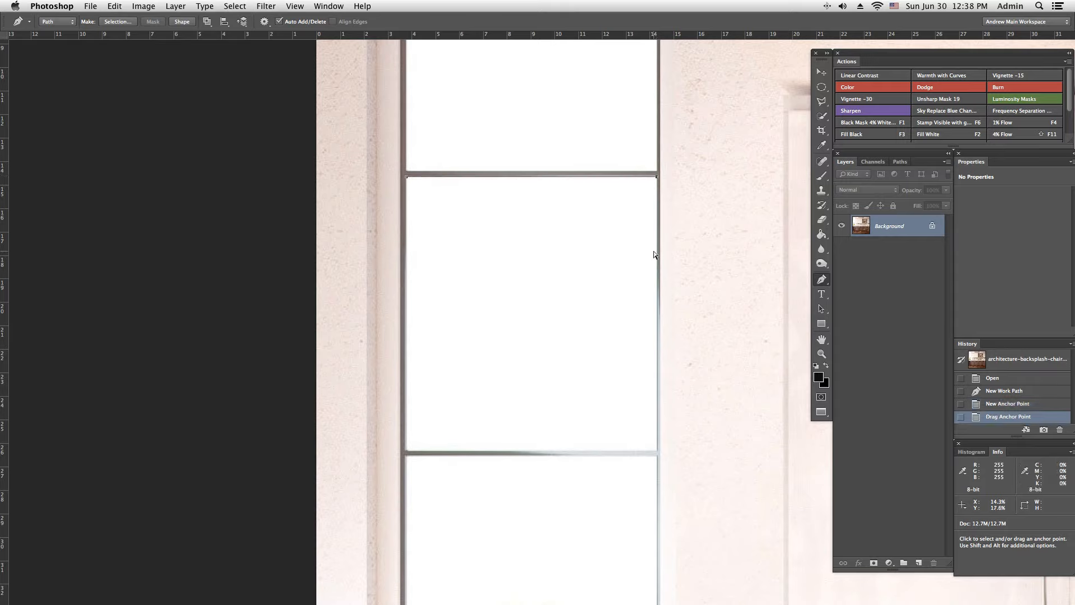
{"action": "left_click", "coordinate": [657, 452]}
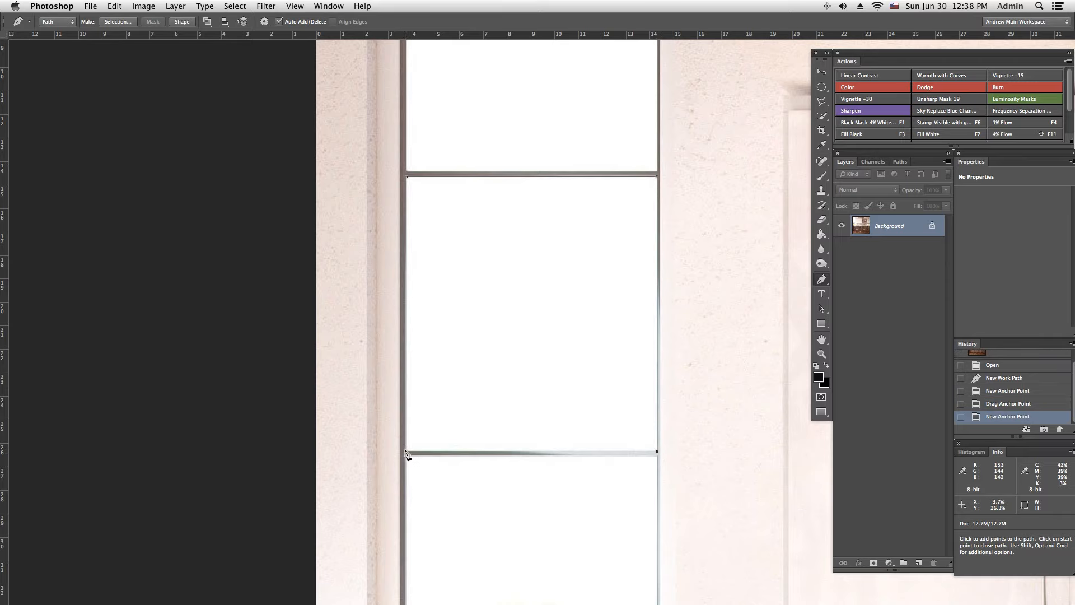
{"action": "left_click", "coordinate": [407, 452]}
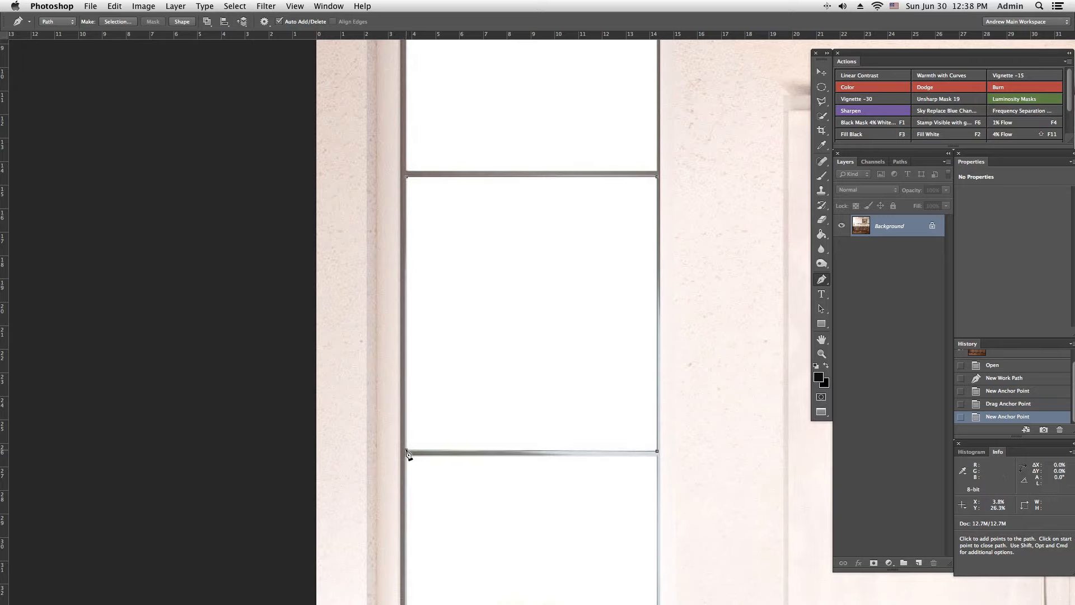
{"action": "left_click", "coordinate": [407, 179]}
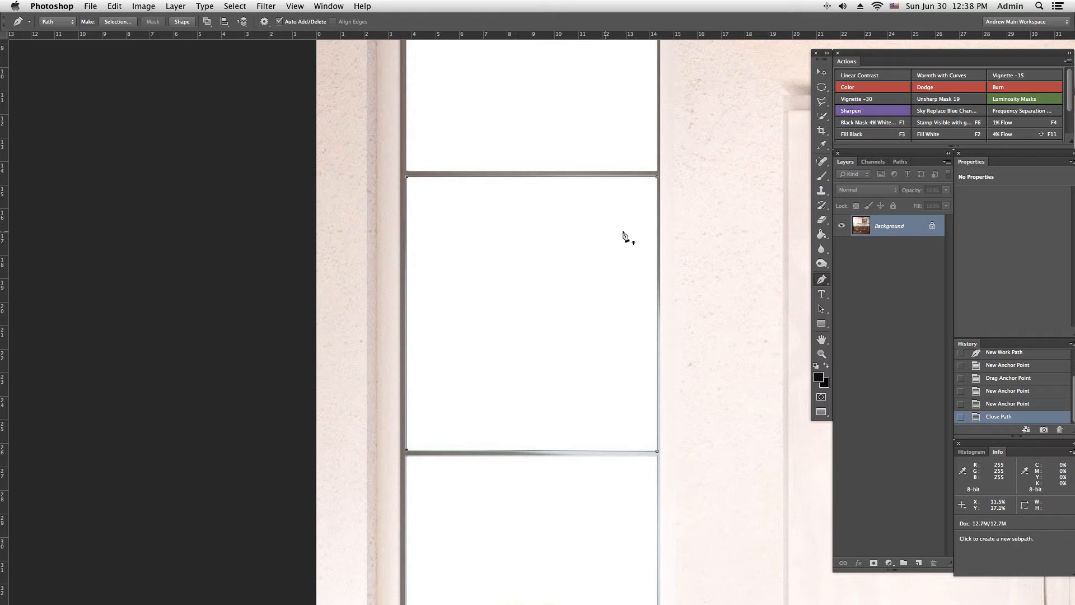
Step: Add a closed five-point Pen path around the topmost window pane, following its slanted corner
{"action": "left_click_drag", "start_coordinate": [696, 224], "coordinate": [684, 432]}
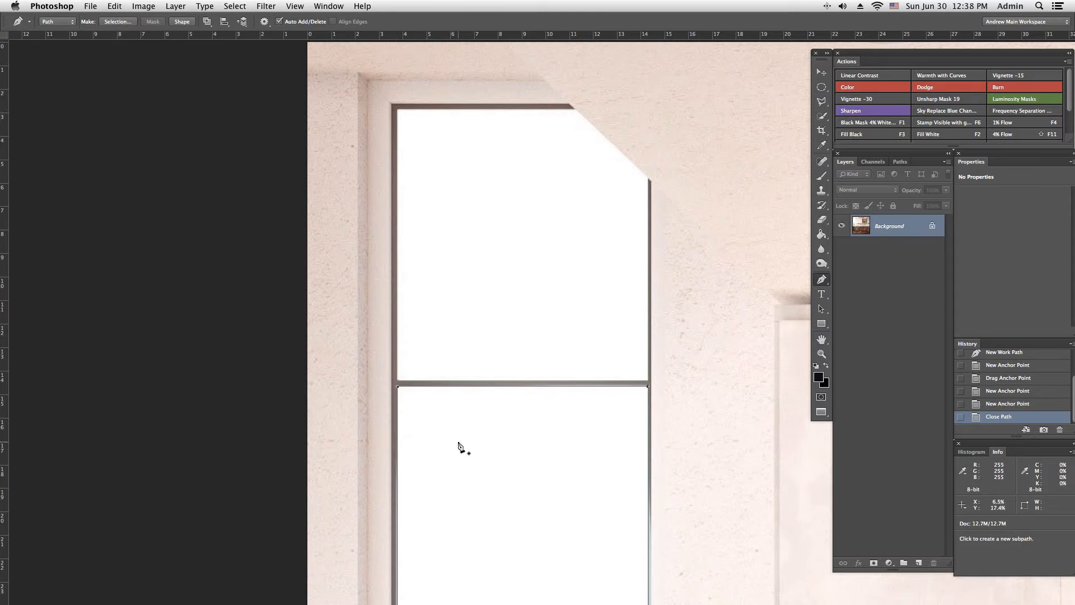
{"action": "left_click", "coordinate": [397, 112]}
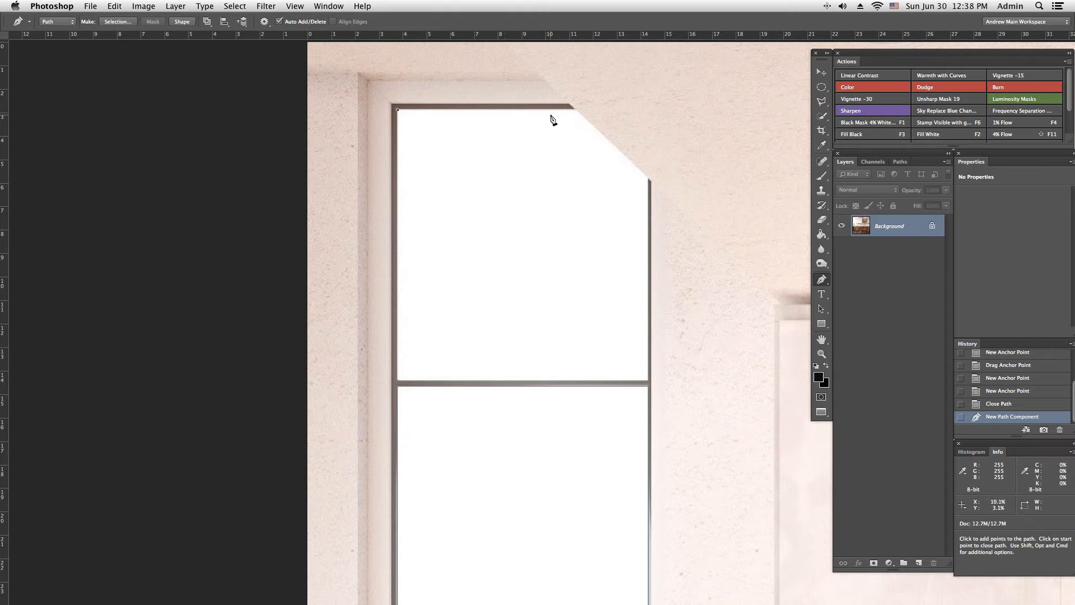
{"action": "left_click", "coordinate": [574, 110]}
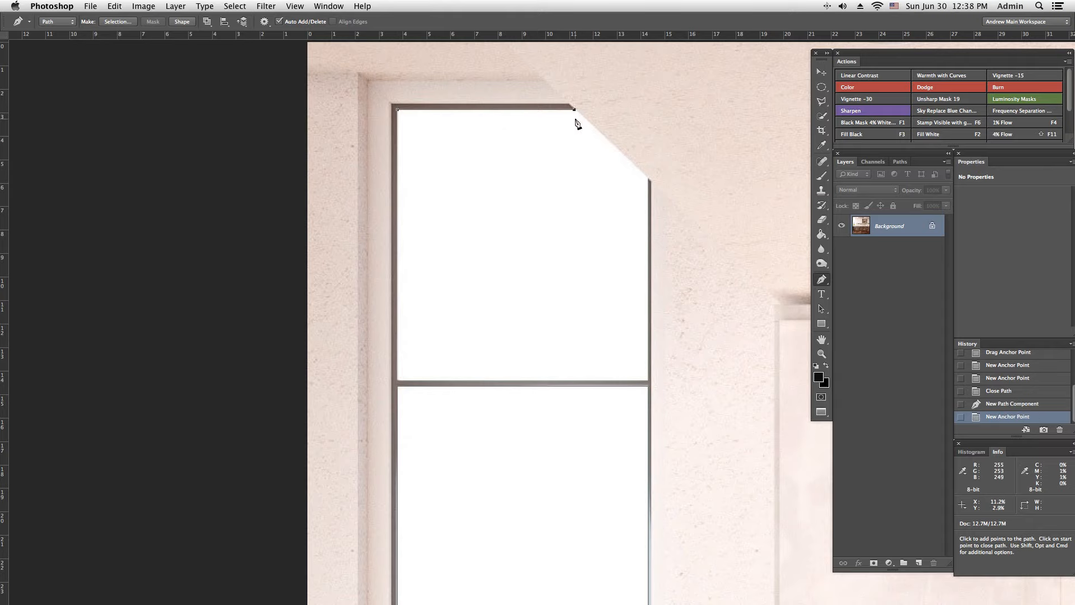
{"action": "left_click", "coordinate": [648, 179]}
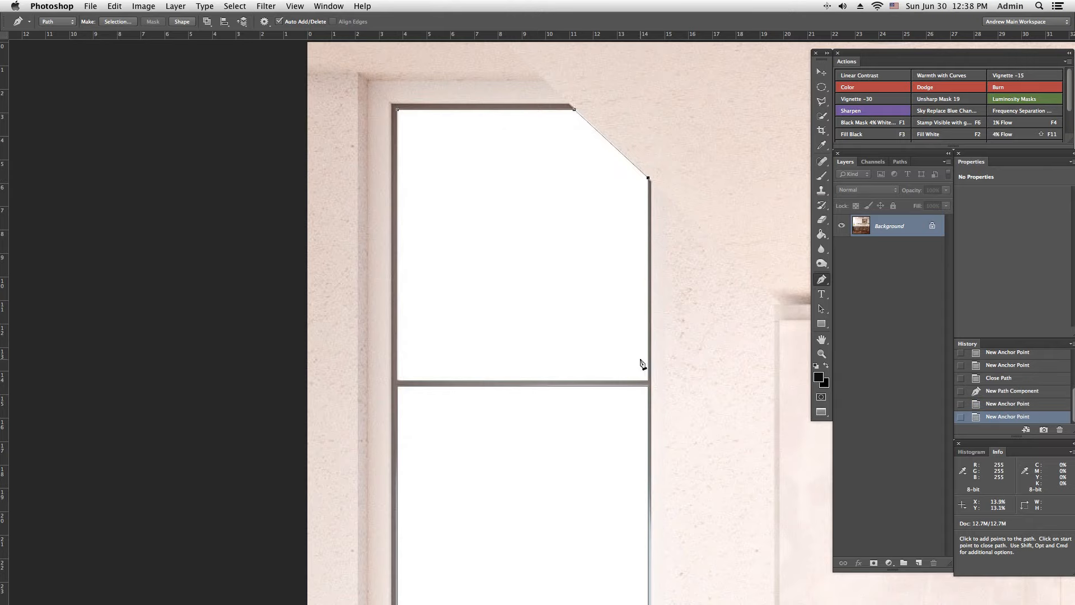
{"action": "left_click", "coordinate": [649, 384]}
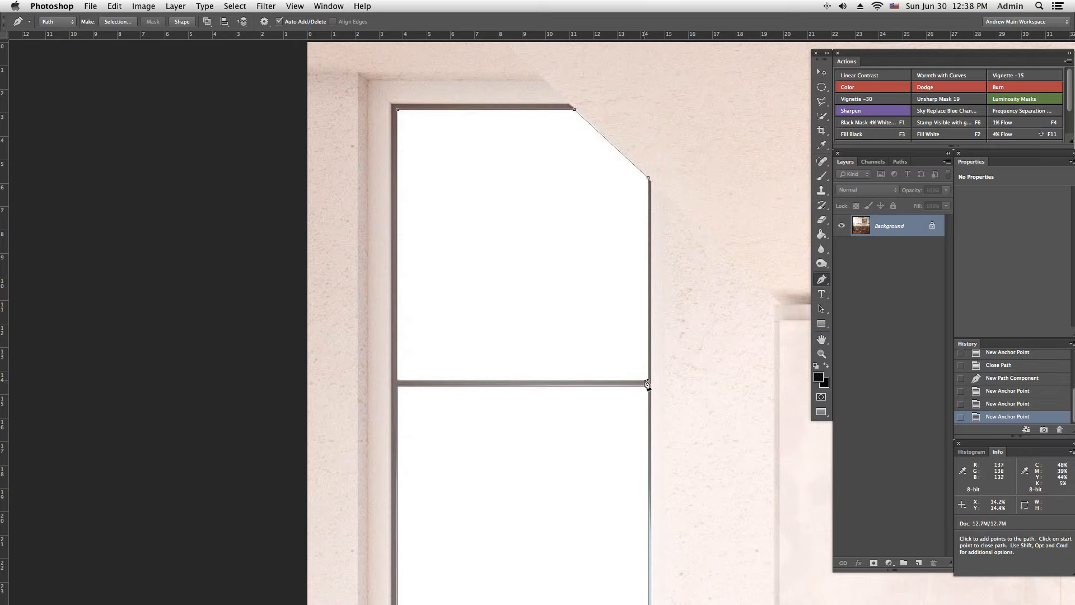
{"action": "left_click", "coordinate": [398, 383]}
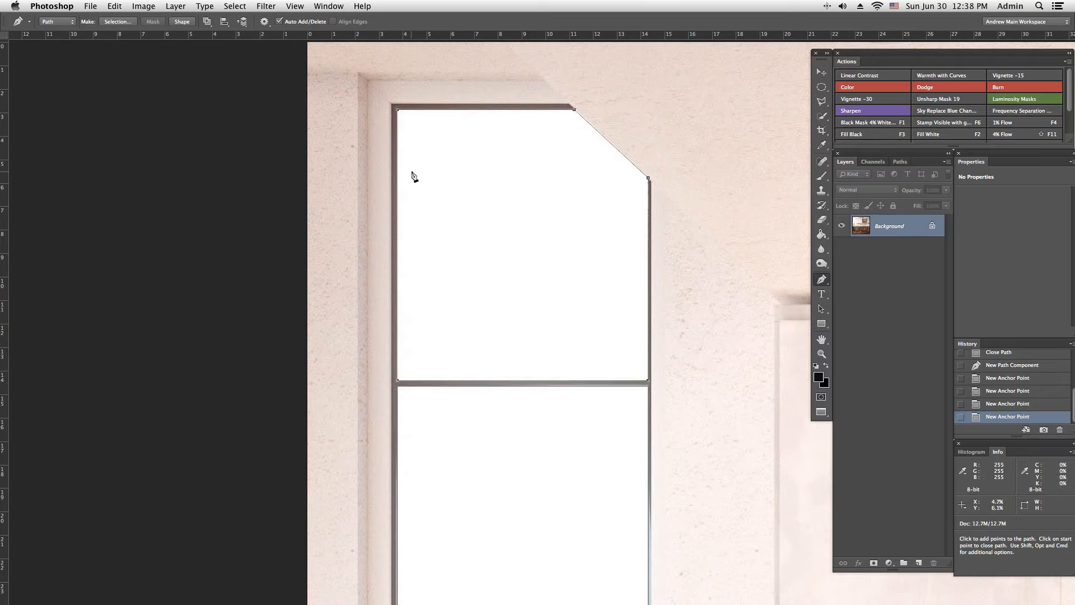
{"action": "left_click", "coordinate": [398, 112]}
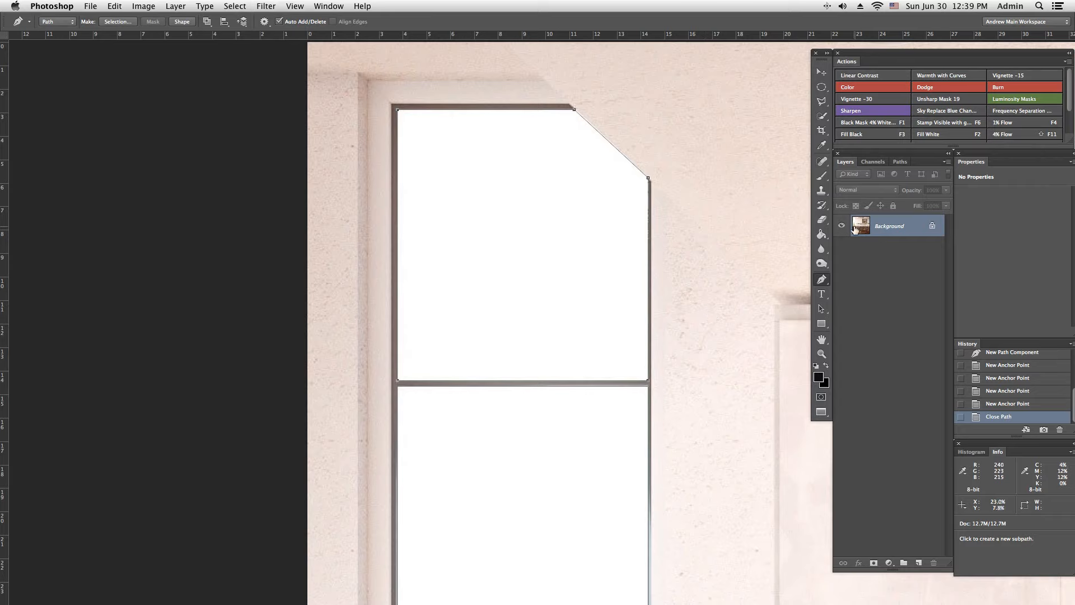
Step: Save the work path under the name "top two windows"
{"action": "left_click", "coordinate": [901, 163]}
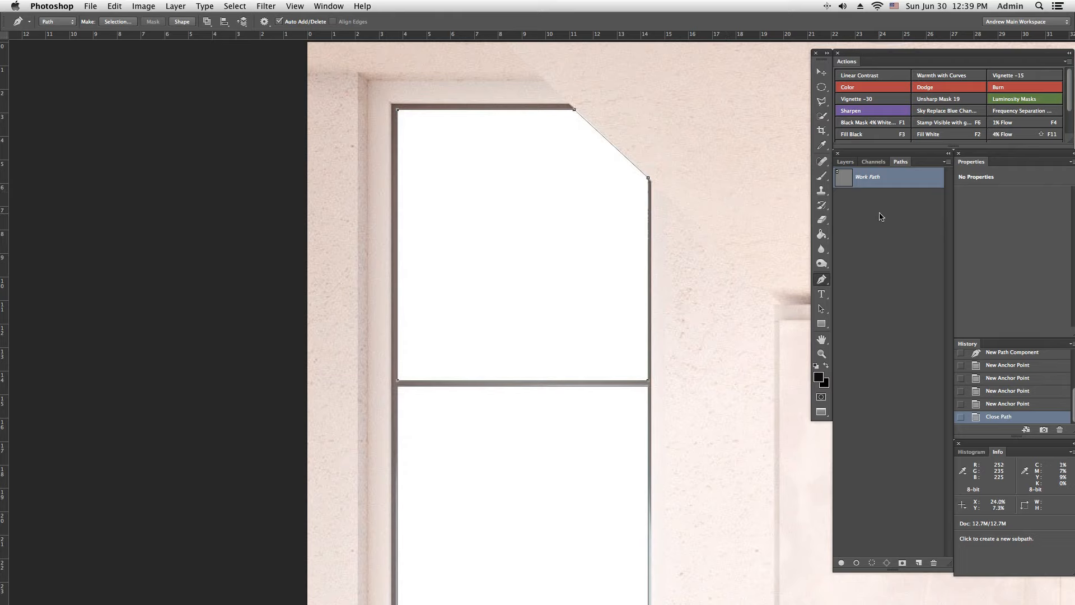
{"action": "double_click", "coordinate": [877, 179]}
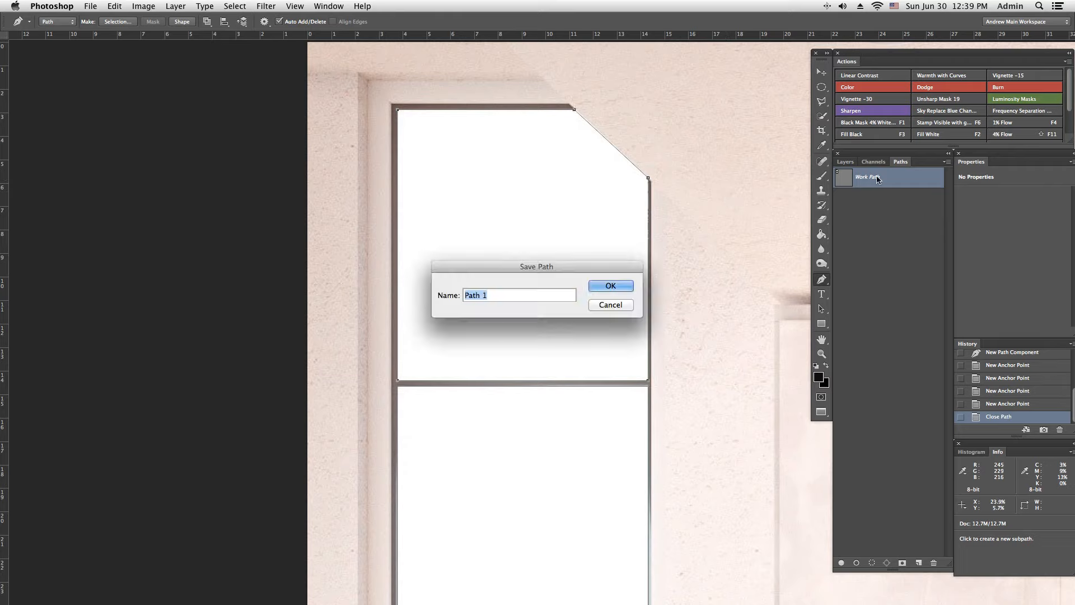
{"action": "type", "text": "top two windows"}
{"action": "left_click", "coordinate": [620, 285]}
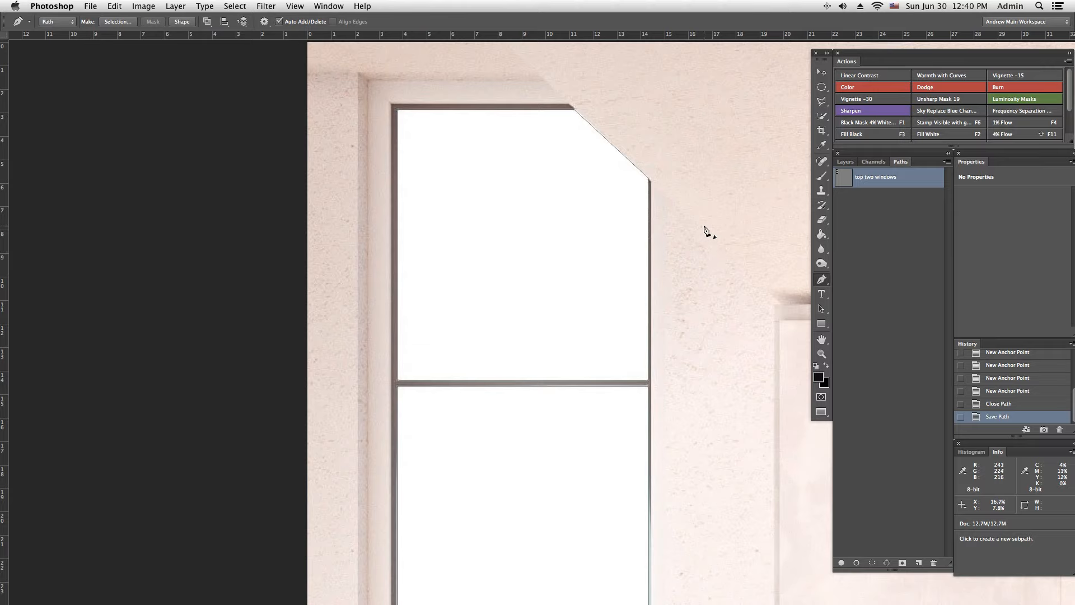
Step: Hide the "top two windows" path, show it again, and leave it deselected
{"action": "key", "text": "Return"}
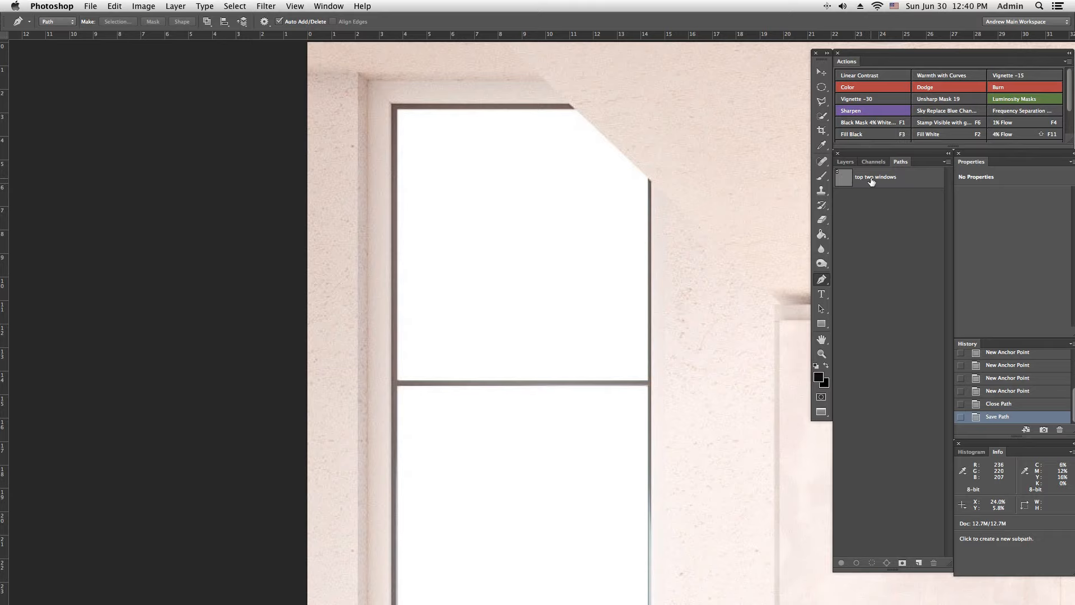
{"action": "left_click", "coordinate": [899, 183]}
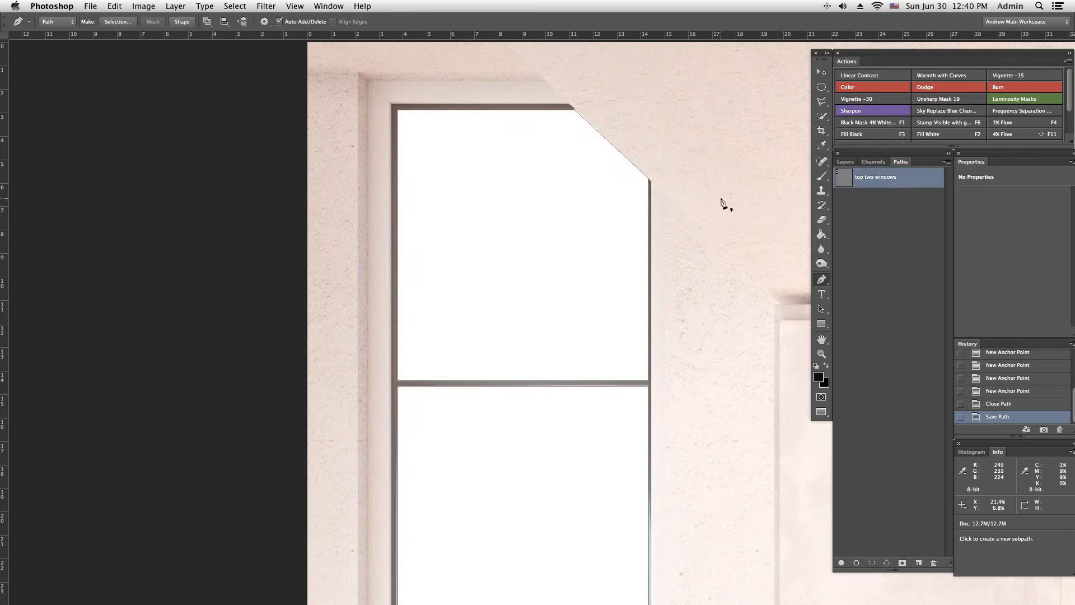
{"action": "left_click", "coordinate": [880, 225]}
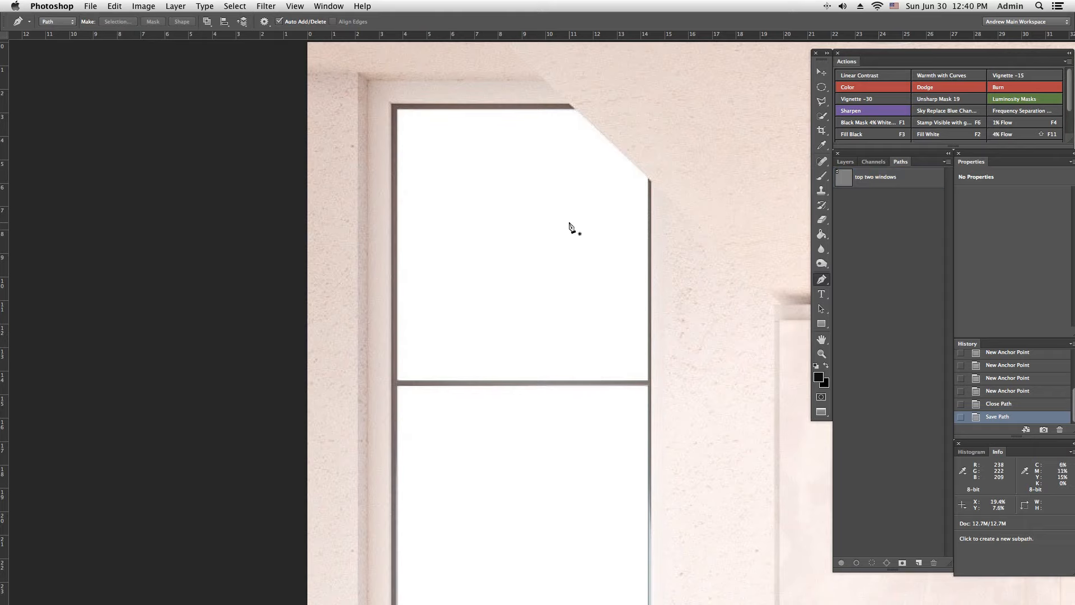
Step: Draw a separate closed six-point freeform Pen path across the upper window and adjoining wall, with one curved point
{"action": "left_click", "coordinate": [432, 96]}
{"action": "left_click", "coordinate": [364, 232]}
{"action": "left_click", "coordinate": [650, 479]}
{"action": "left_click", "coordinate": [786, 410]}
{"action": "left_click_drag", "start_coordinate": [736, 242], "coordinate": [720, 225]}
{"action": "left_click", "coordinate": [561, 138]}
{"action": "left_click", "coordinate": [432, 95]}
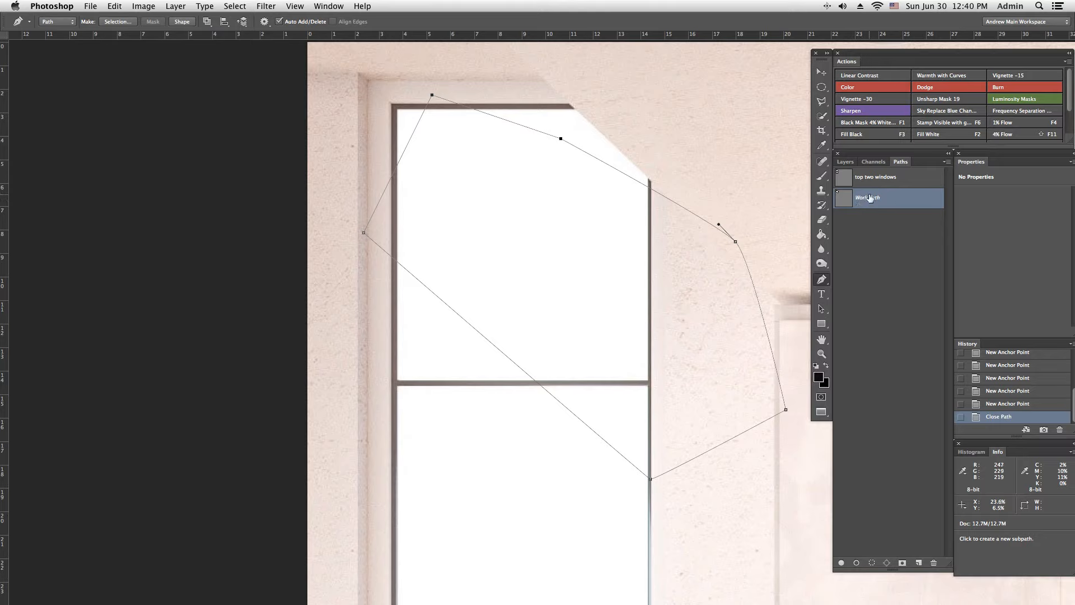
Step: Compare the "top two windows" path with the freeform work path by displaying them alternately, and look at the layer list
{"action": "left_click", "coordinate": [885, 203]}
{"action": "left_click", "coordinate": [891, 180]}
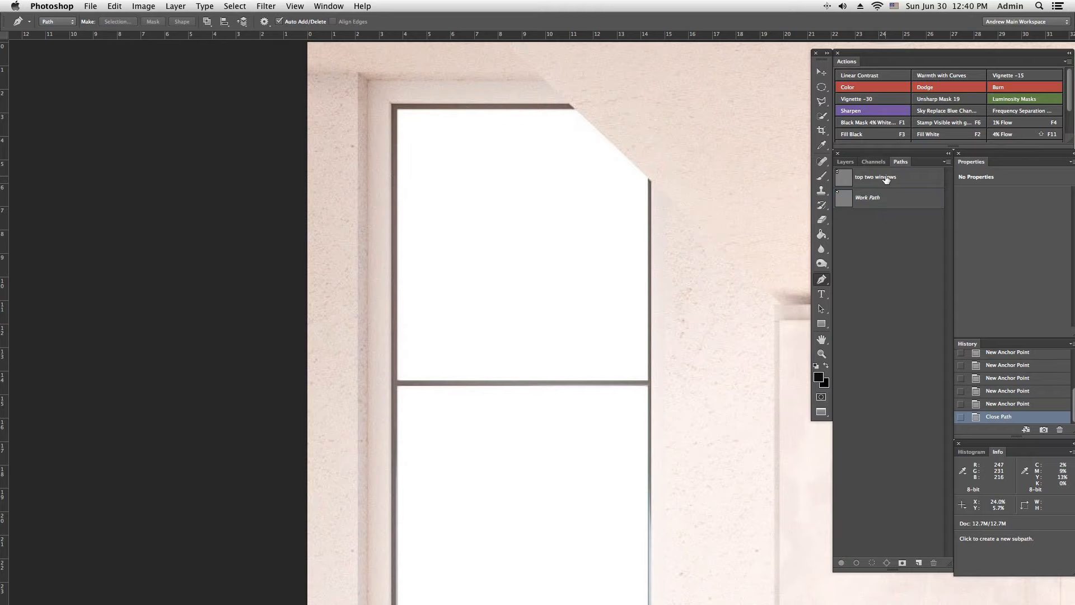
{"action": "left_click", "coordinate": [885, 177]}
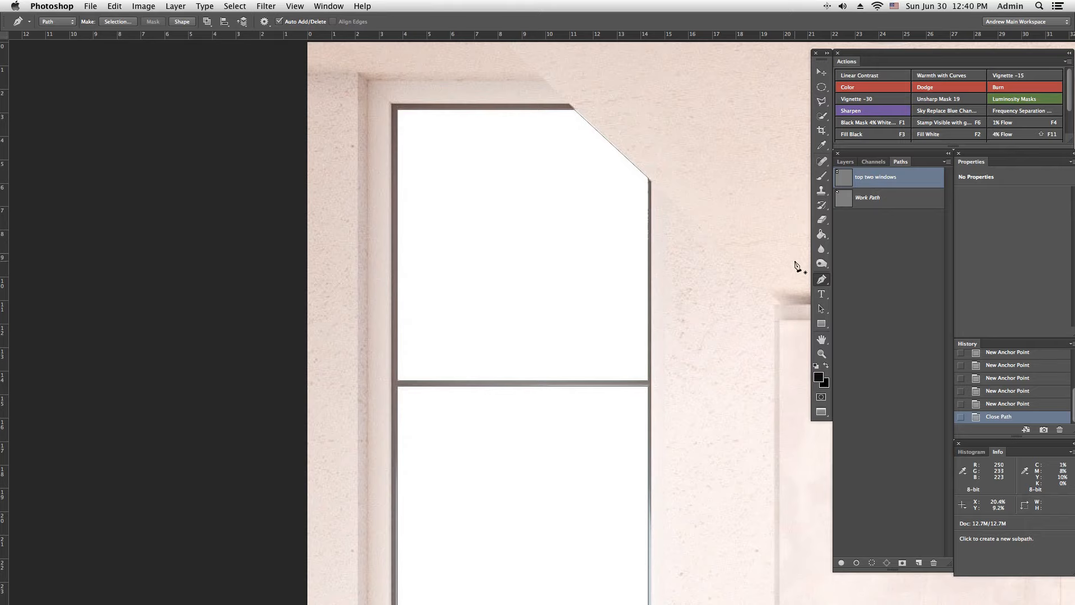
{"action": "left_click", "coordinate": [899, 201]}
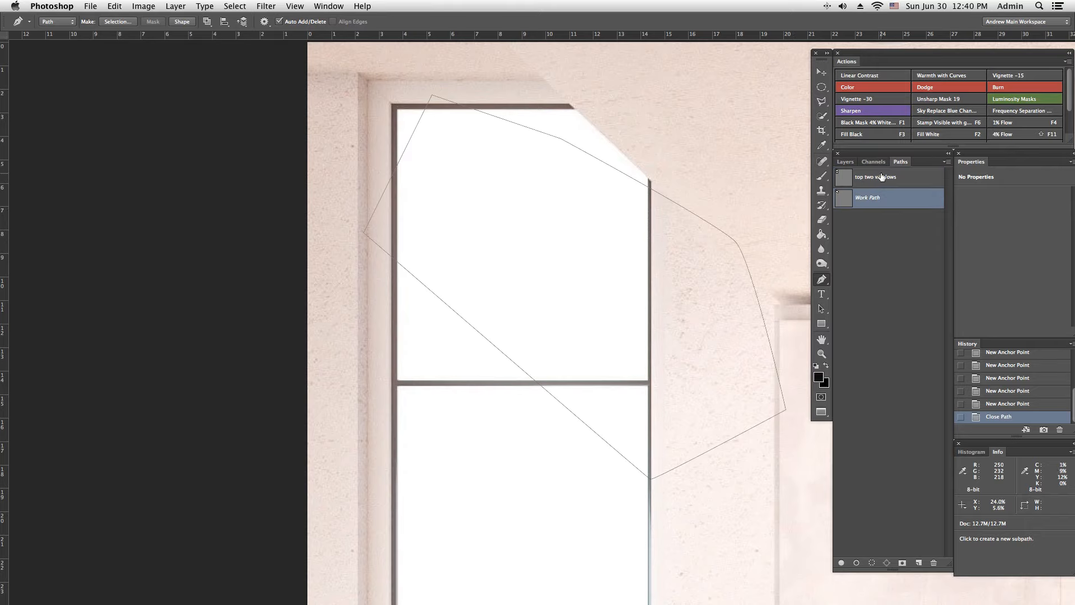
{"action": "left_click", "coordinate": [899, 178]}
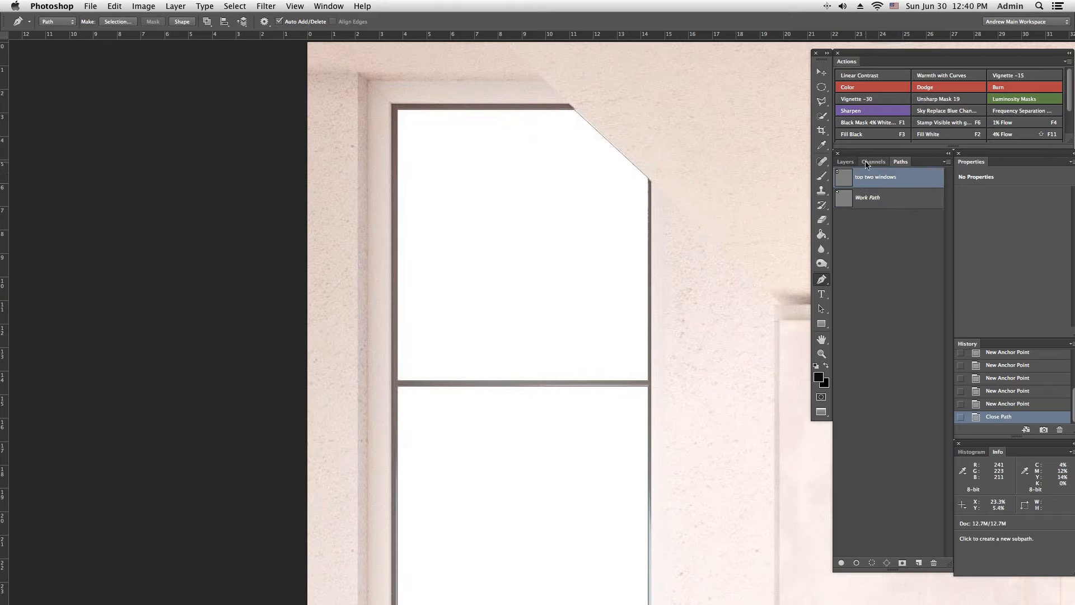
{"action": "left_click", "coordinate": [845, 162]}
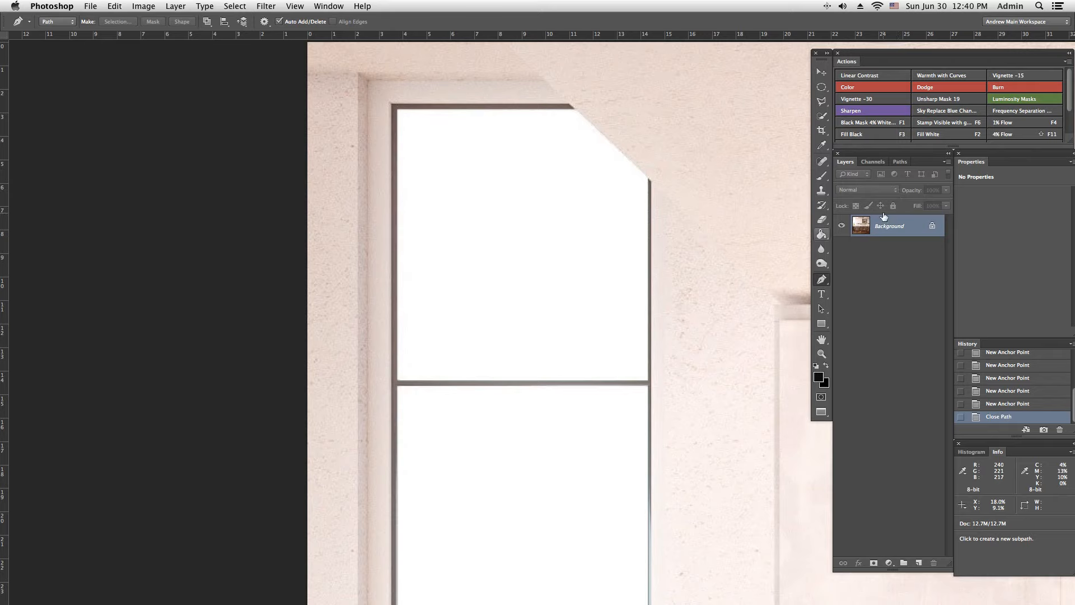
Step: Load the "top two windows" path as a selection straight from its thumbnail and deselect it
{"action": "left_click", "coordinate": [900, 162]}
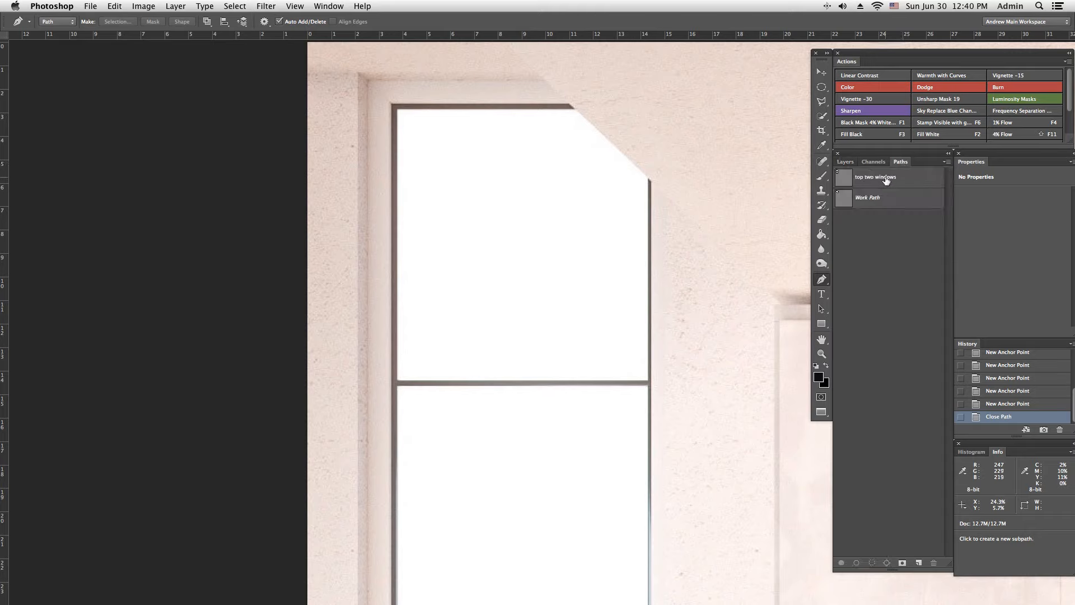
{"action": "left_click", "coordinate": [844, 180], "text": "super"}
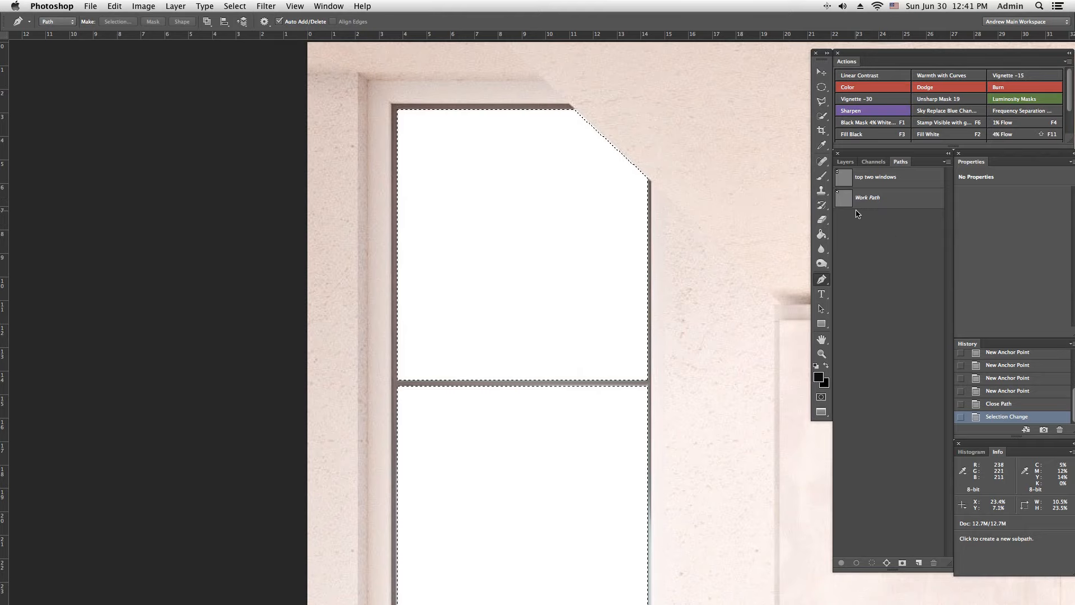
{"action": "key", "text": "super+d"}
Step: Load the "top two windows" path as a selection and convert that selection into a work path
{"action": "left_click", "coordinate": [885, 180]}
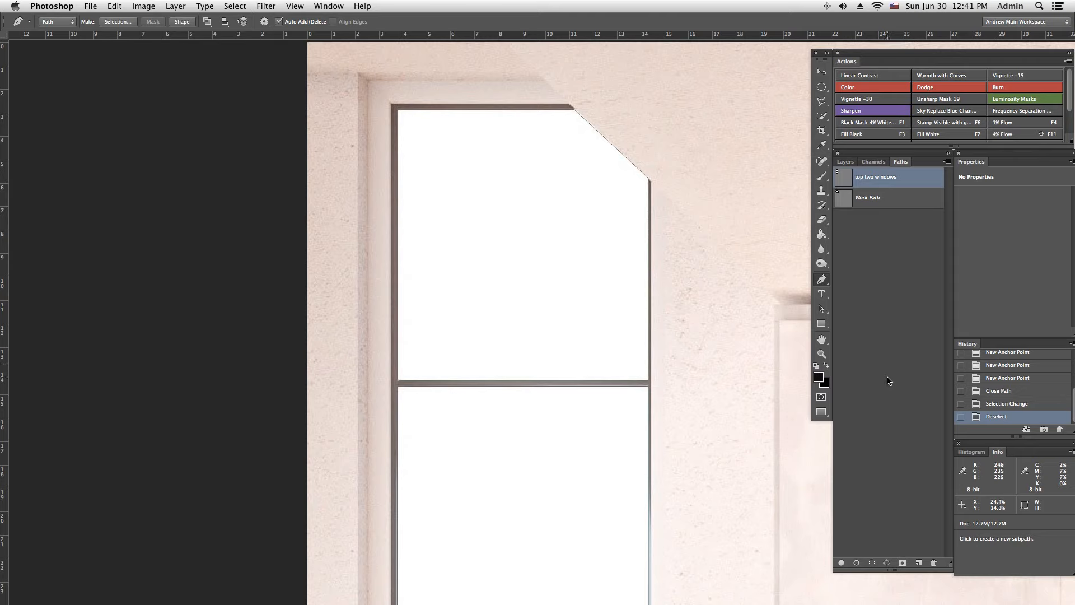
{"action": "left_click", "coordinate": [872, 563]}
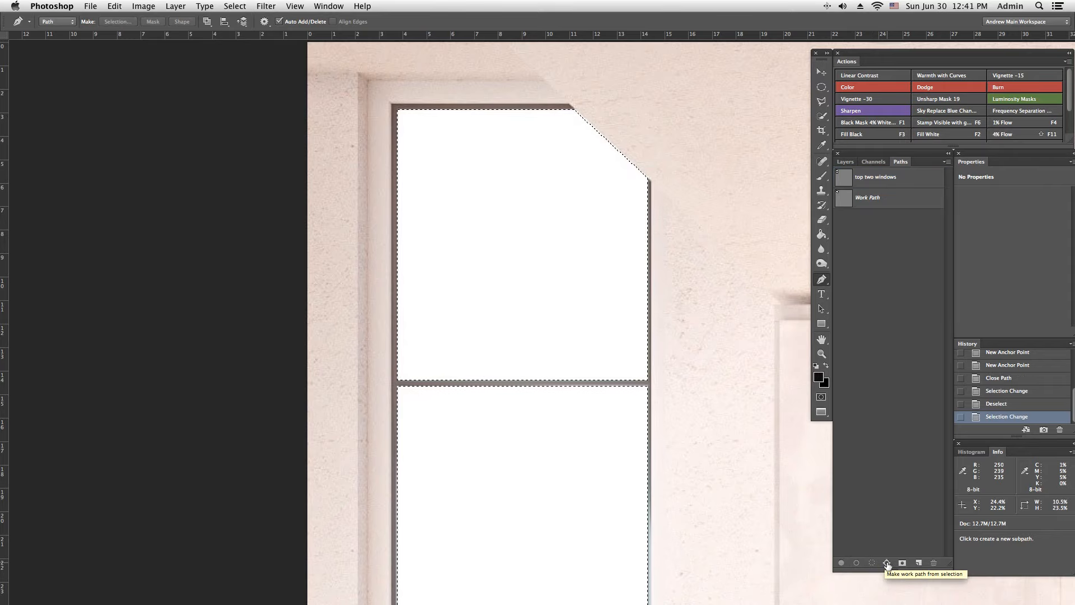
{"action": "left_click", "coordinate": [887, 563]}
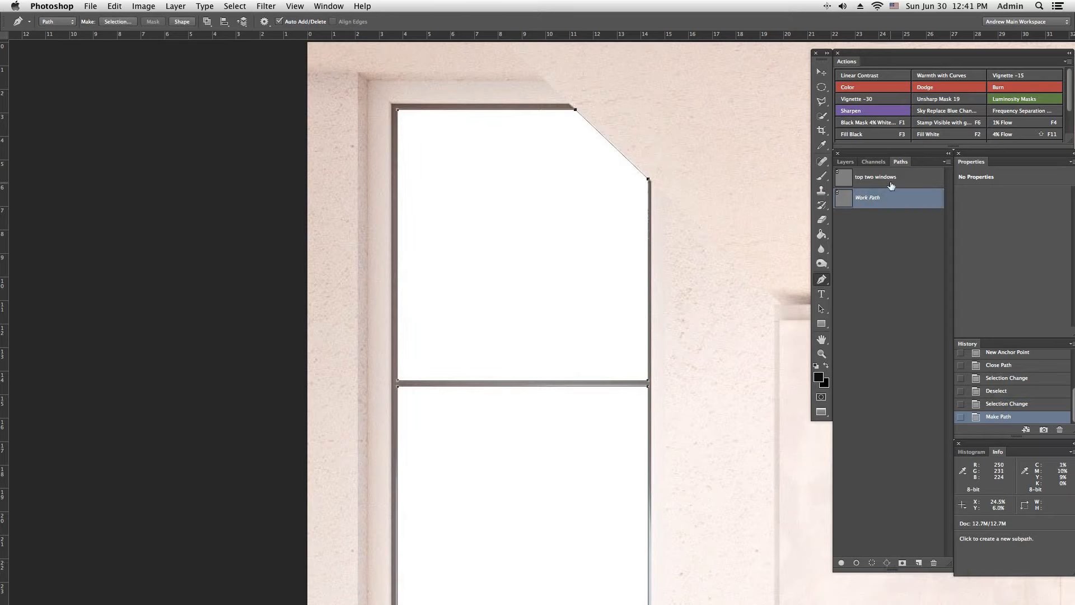
Step: Show and hide the "top two windows" path twice, leaving no path displayed
{"action": "left_click", "coordinate": [891, 181]}
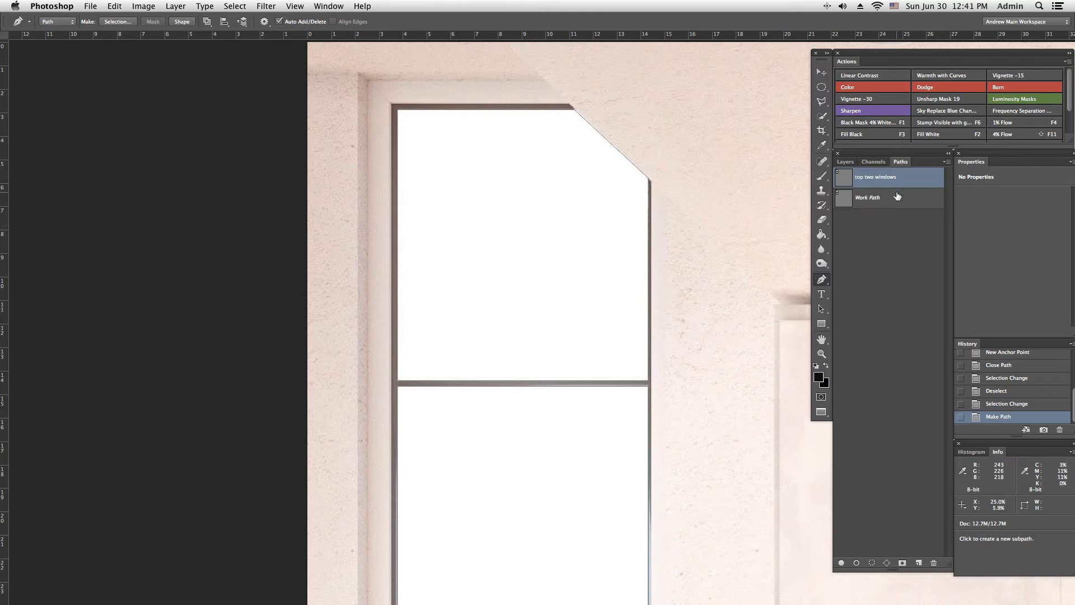
{"action": "left_click", "coordinate": [892, 257]}
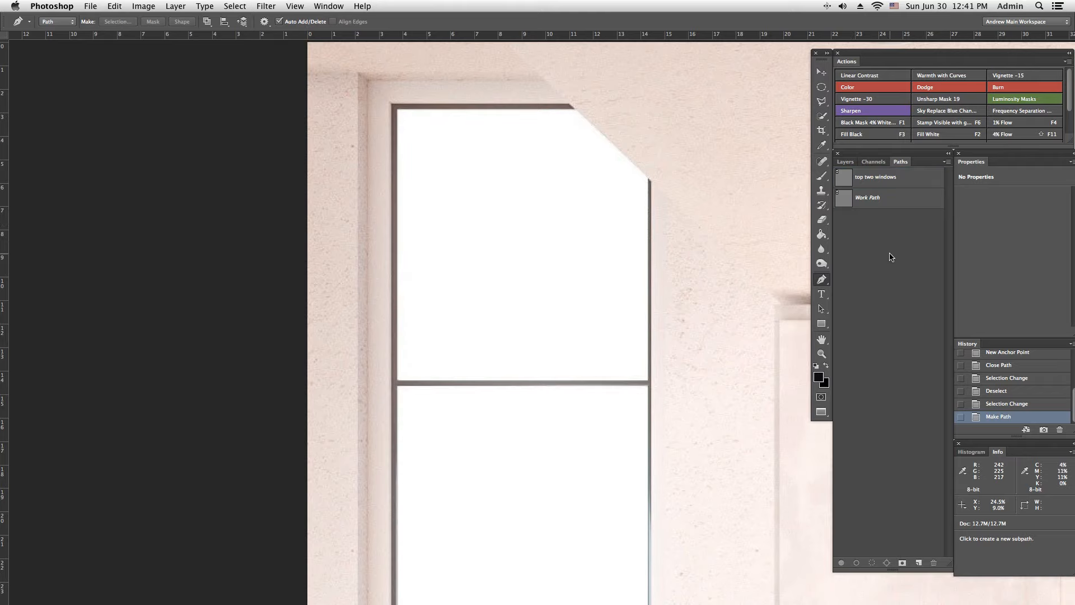
{"action": "left_click", "coordinate": [894, 184]}
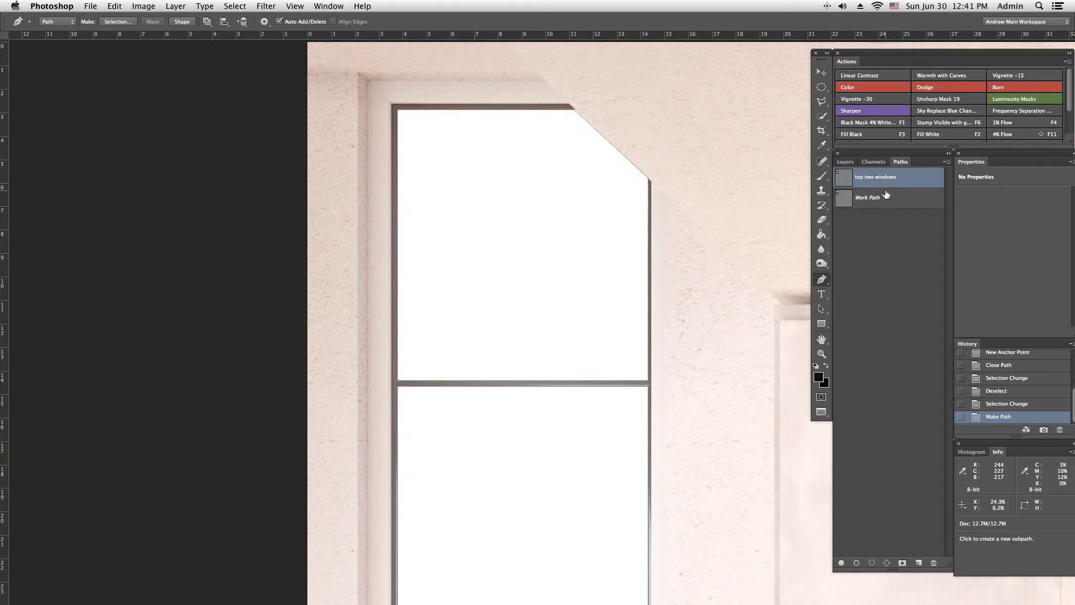
{"action": "left_click", "coordinate": [888, 259]}
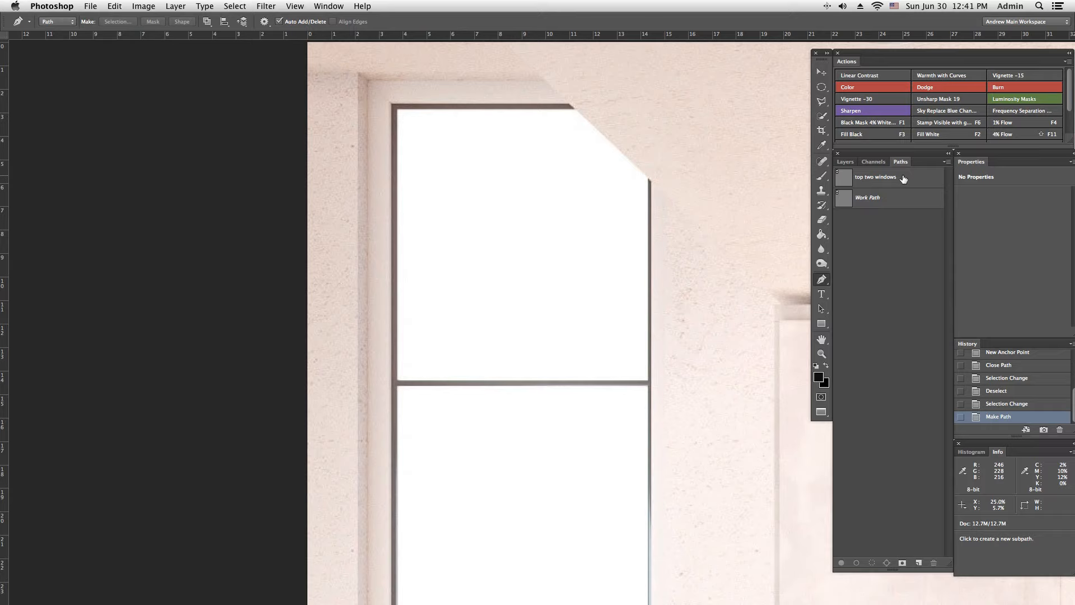
Step: Turn the "top two windows" path into a selection, view it with the layer list open, and deselect it
{"action": "left_click", "coordinate": [903, 179]}
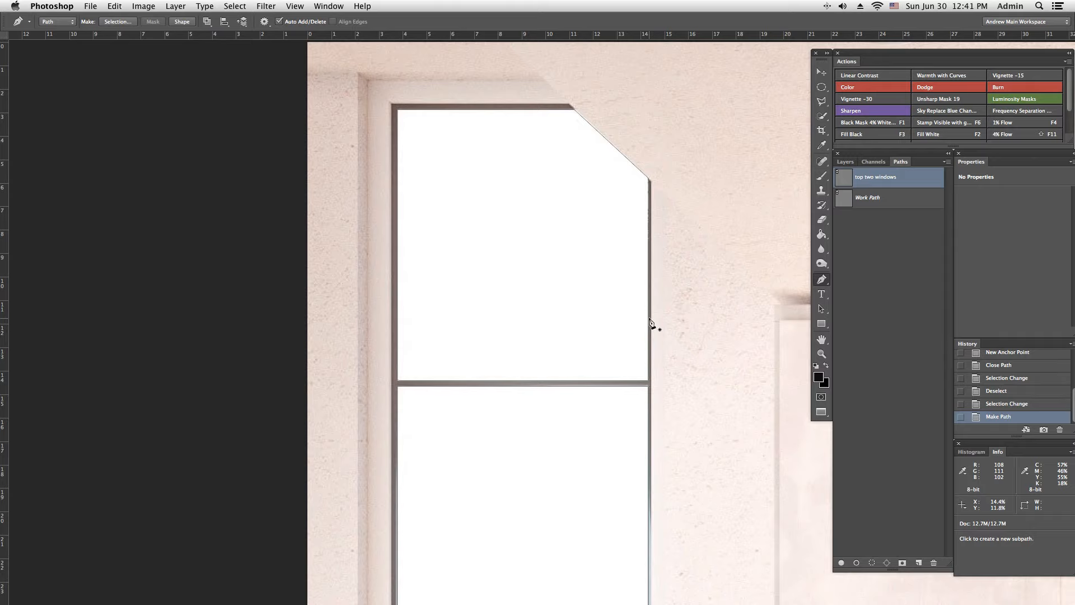
{"action": "key", "text": "super+Return"}
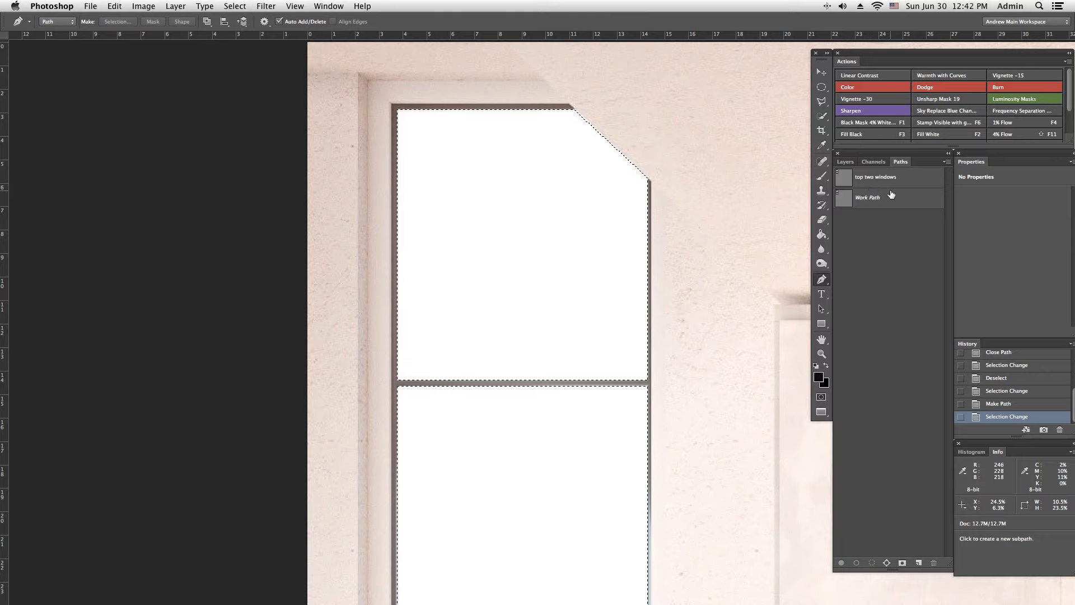
{"action": "left_click", "coordinate": [844, 162]}
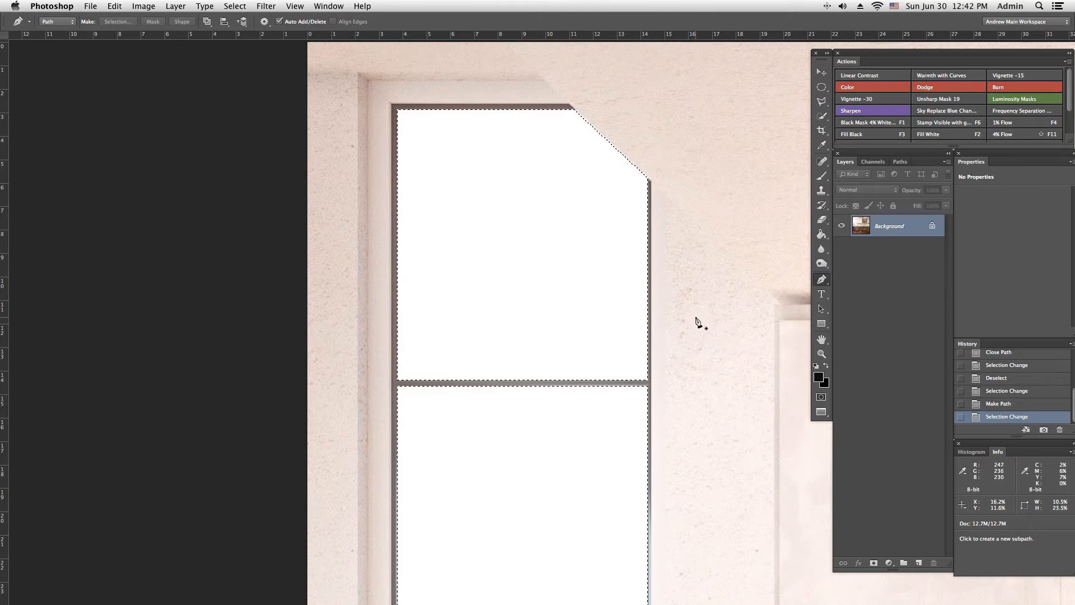
{"action": "key", "text": "super+d"}
Step: Activate the "top two windows" path, return to the layer list, and convert the path into a selection
{"action": "left_click", "coordinate": [900, 162]}
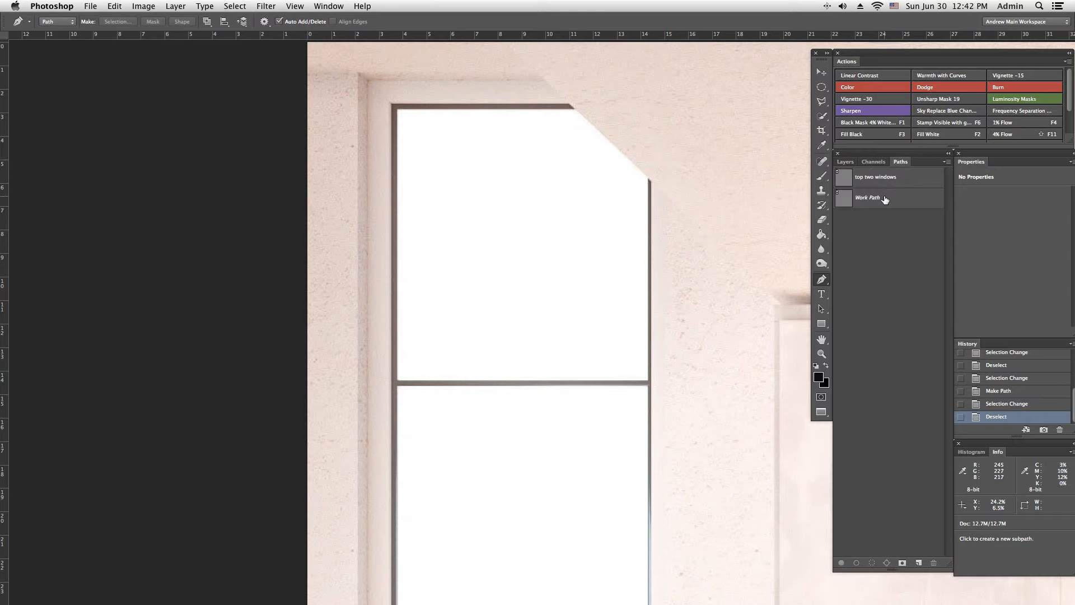
{"action": "left_click", "coordinate": [892, 185]}
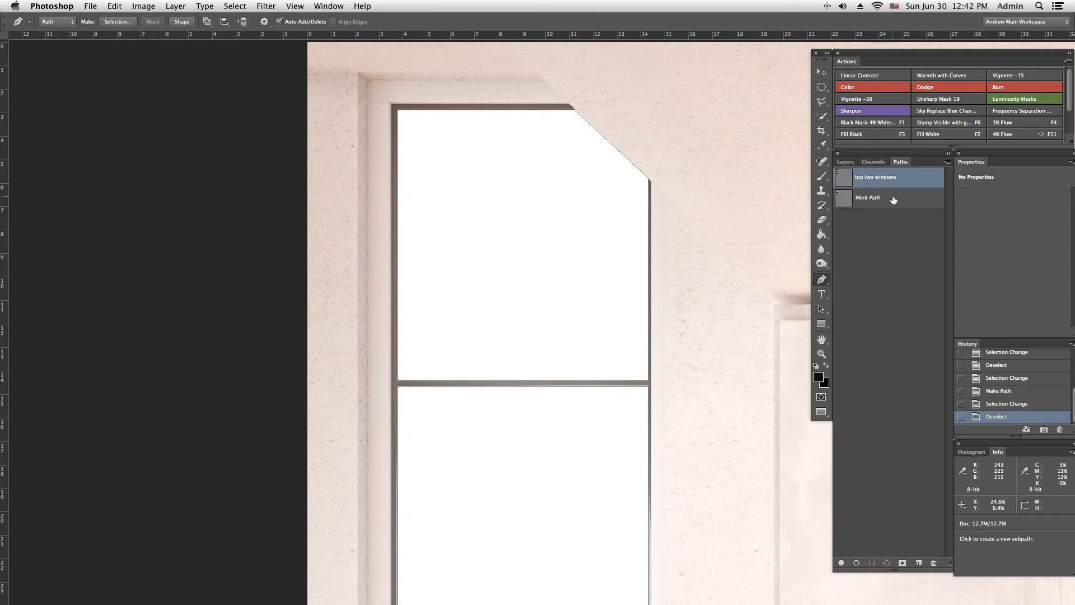
{"action": "left_click", "coordinate": [845, 164]}
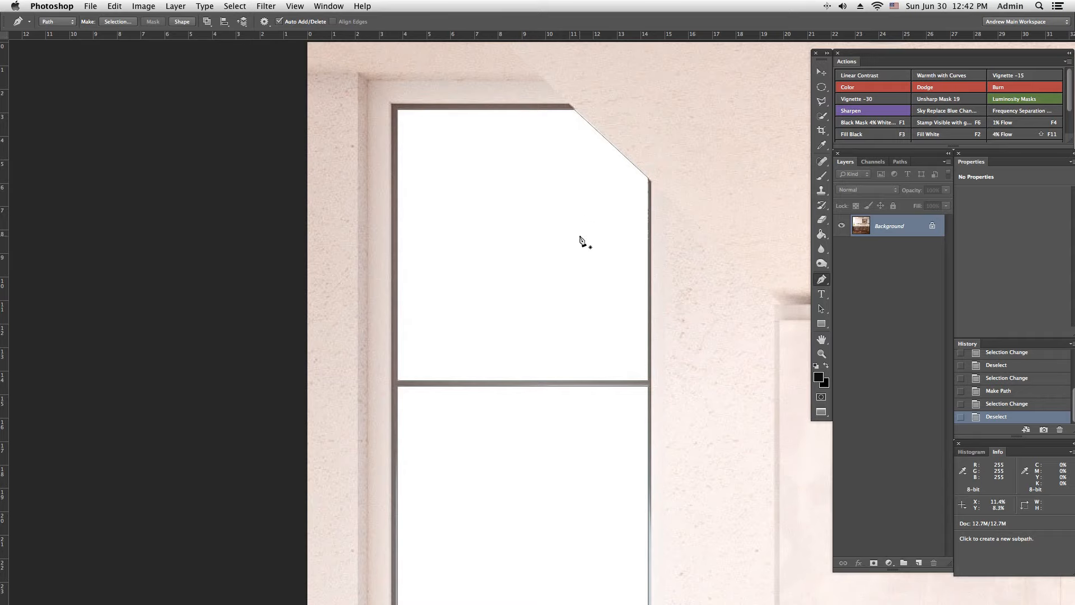
{"action": "key", "text": "super+Return"}
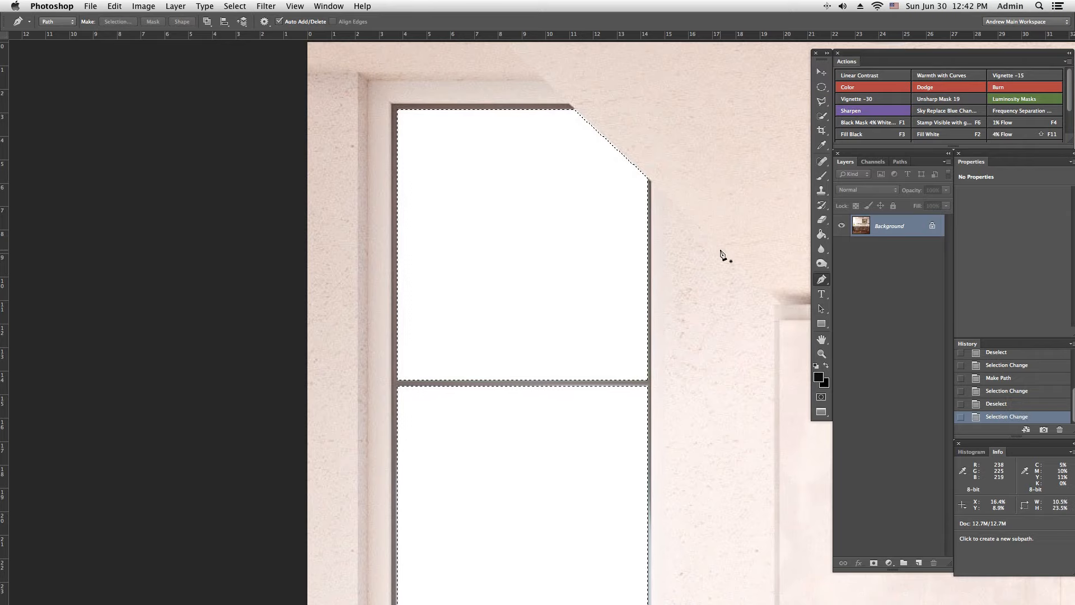
Step: Save the window pane selection as a new alpha channel and deselect it
{"action": "left_click", "coordinate": [875, 162]}
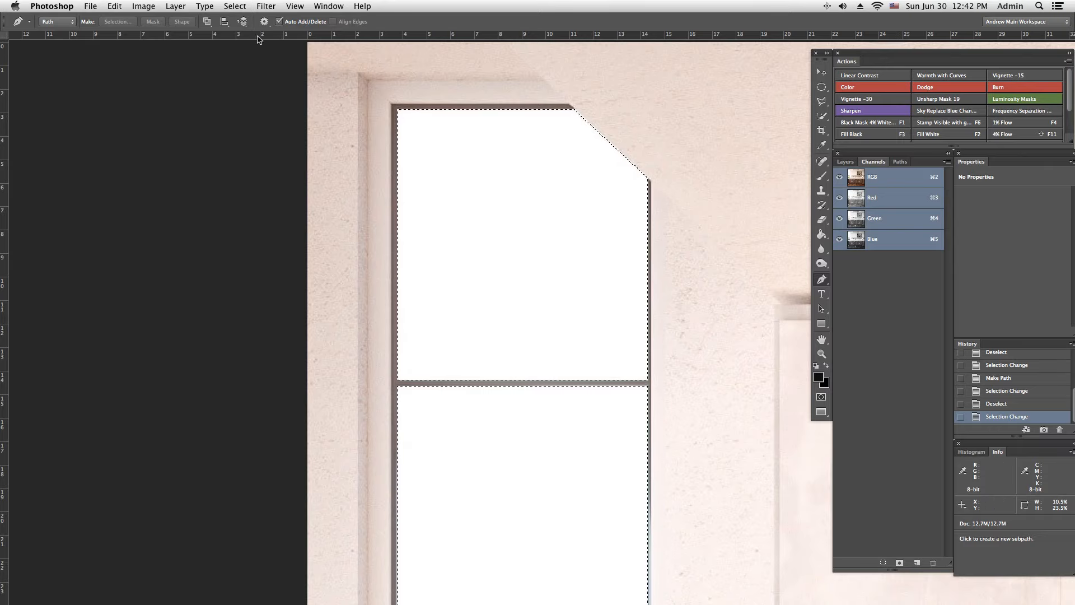
{"action": "left_click", "coordinate": [236, 6]}
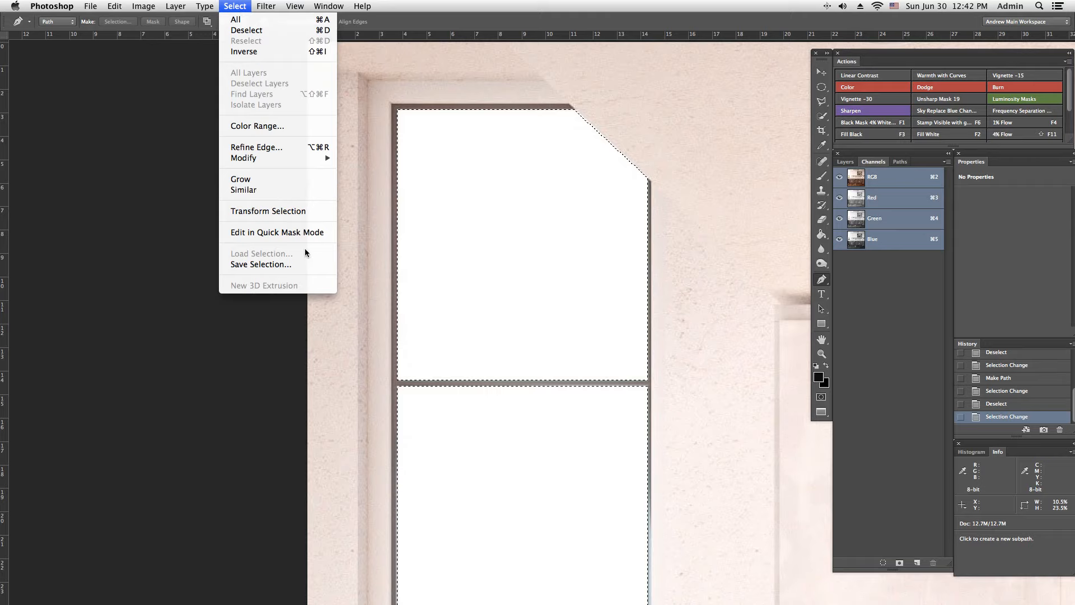
{"action": "left_click", "coordinate": [446, 7]}
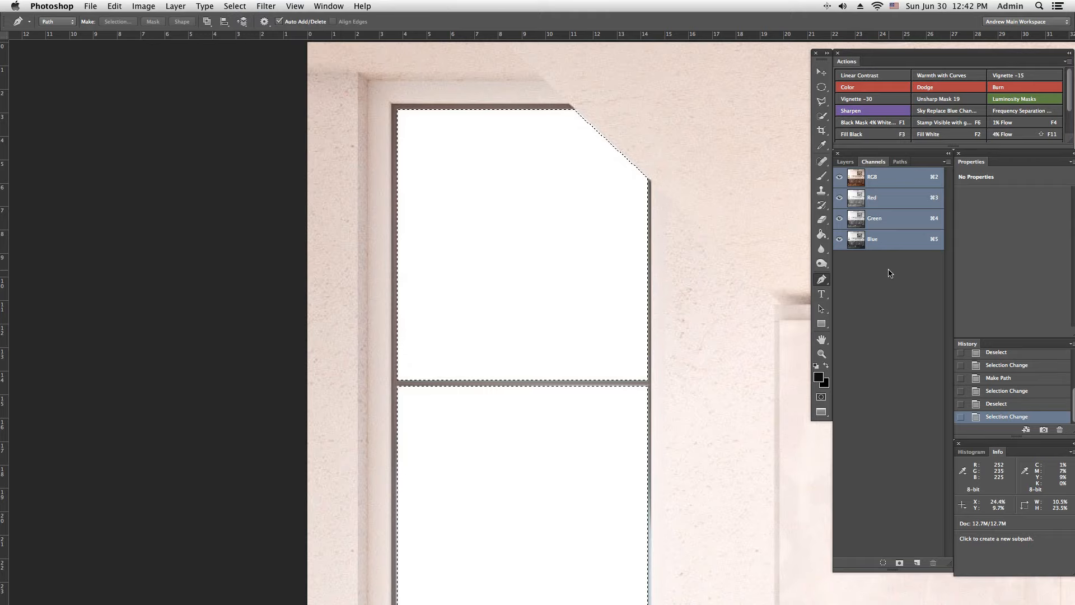
{"action": "left_click", "coordinate": [900, 563]}
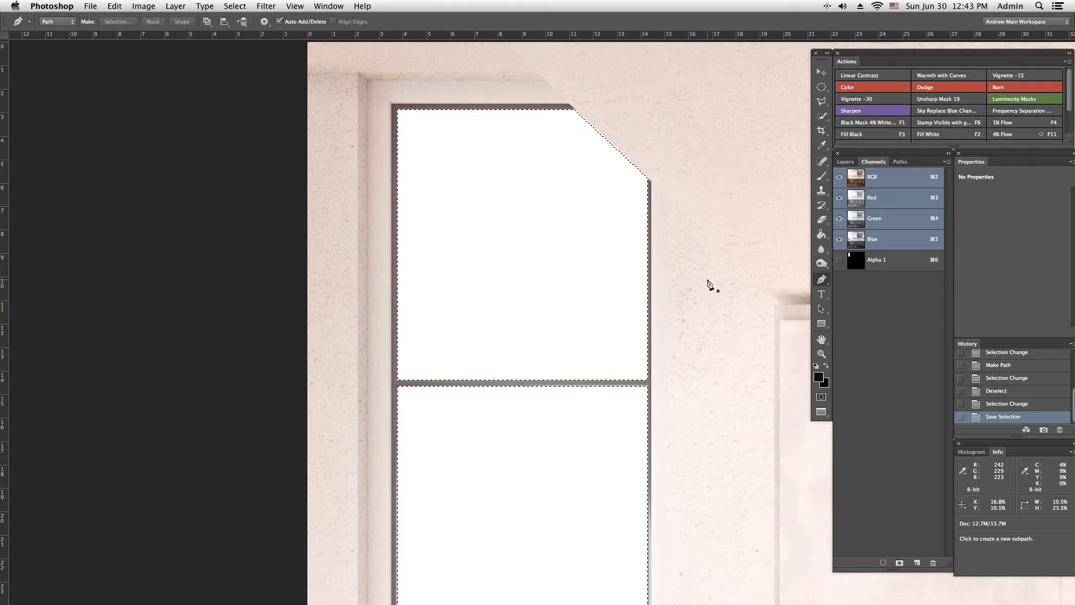
{"action": "key", "text": "super+d"}
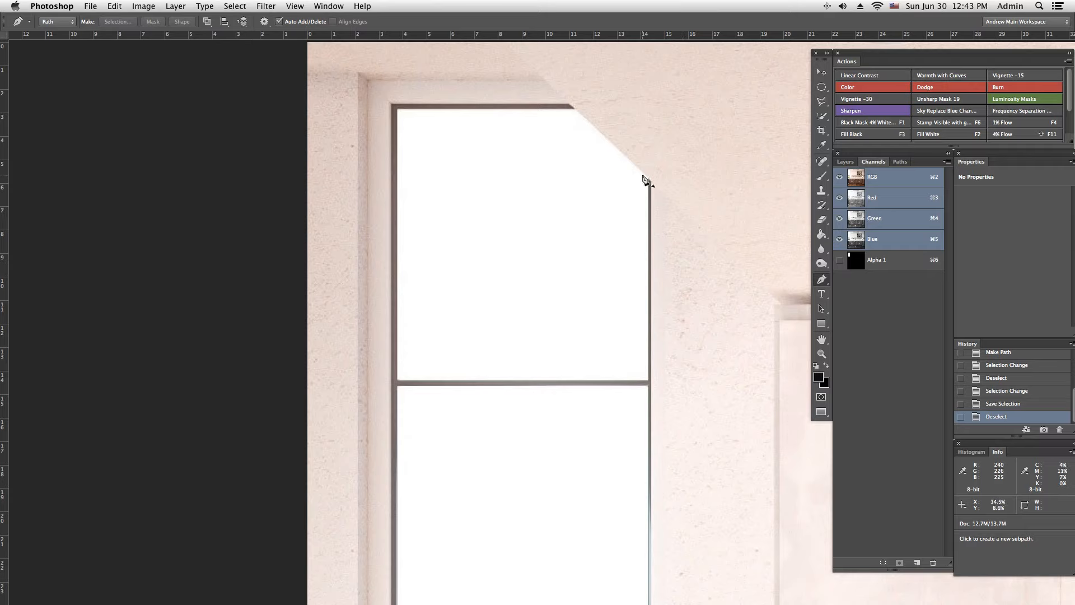
Step: Load the Alpha 1 channel as a selection, make the RGB composite visible, and hide Alpha 1
{"action": "left_click", "coordinate": [860, 266]}
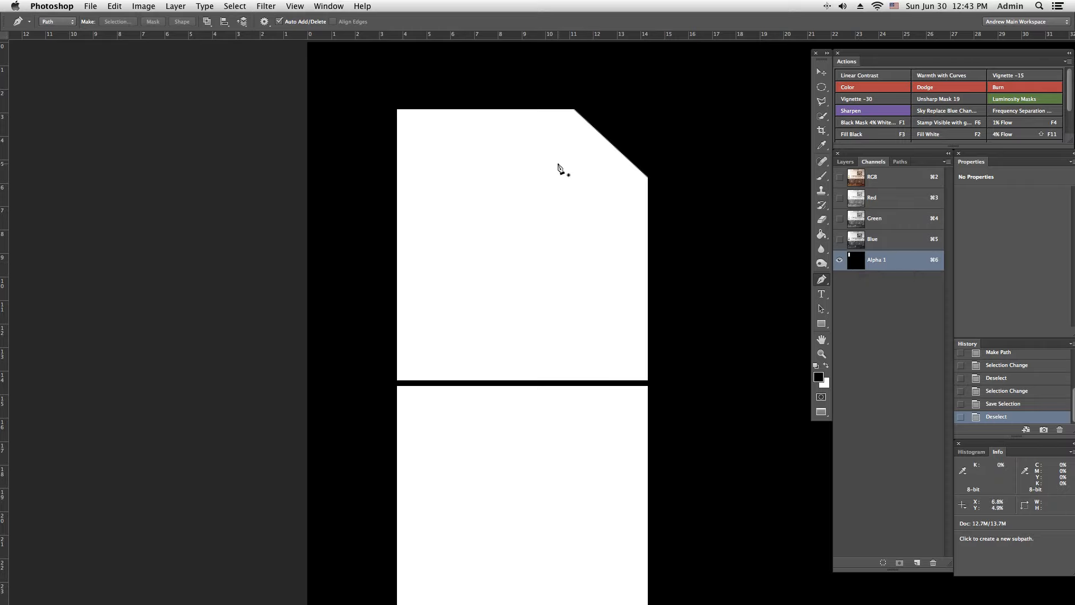
{"action": "left_click", "coordinate": [860, 268], "text": "super"}
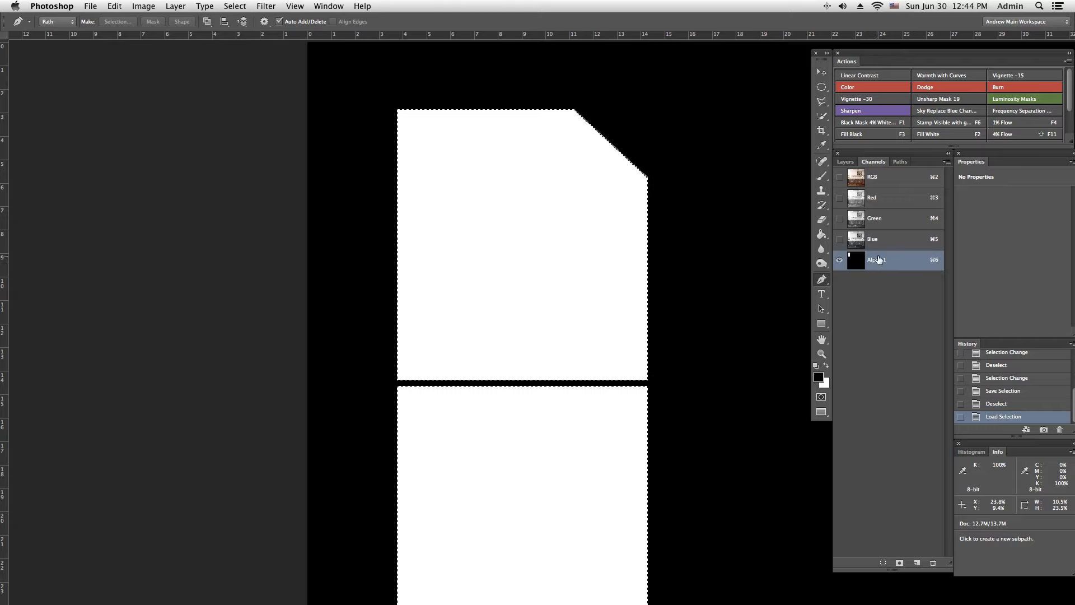
{"action": "left_click", "coordinate": [840, 177]}
{"action": "left_click", "coordinate": [839, 260]}
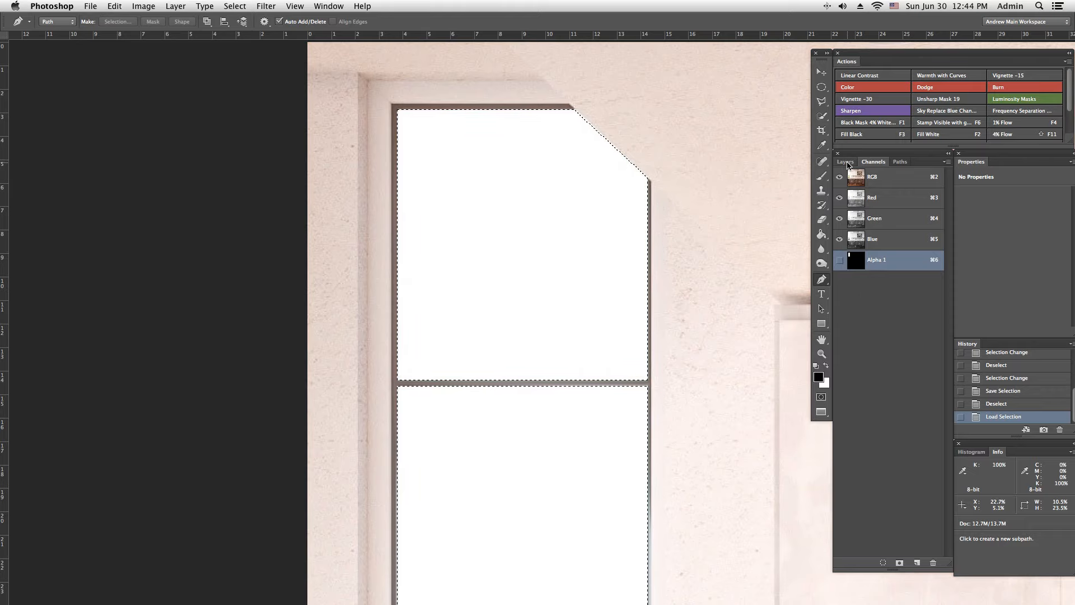
Step: Delete the Alpha 1 channel while keeping the window pane selection active
{"action": "left_click", "coordinate": [845, 161]}
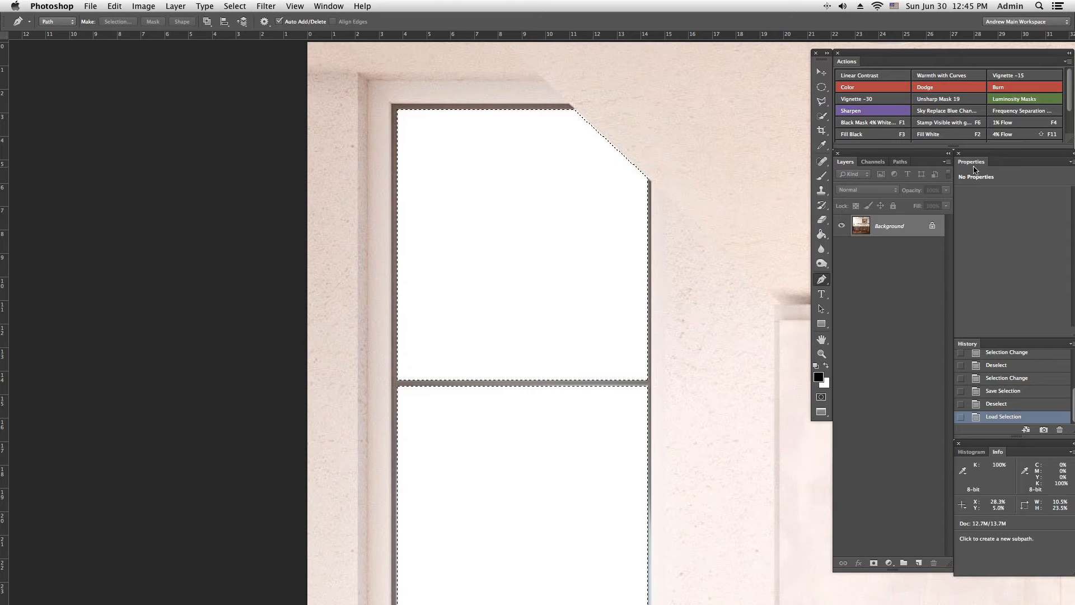
{"action": "left_click", "coordinate": [873, 162]}
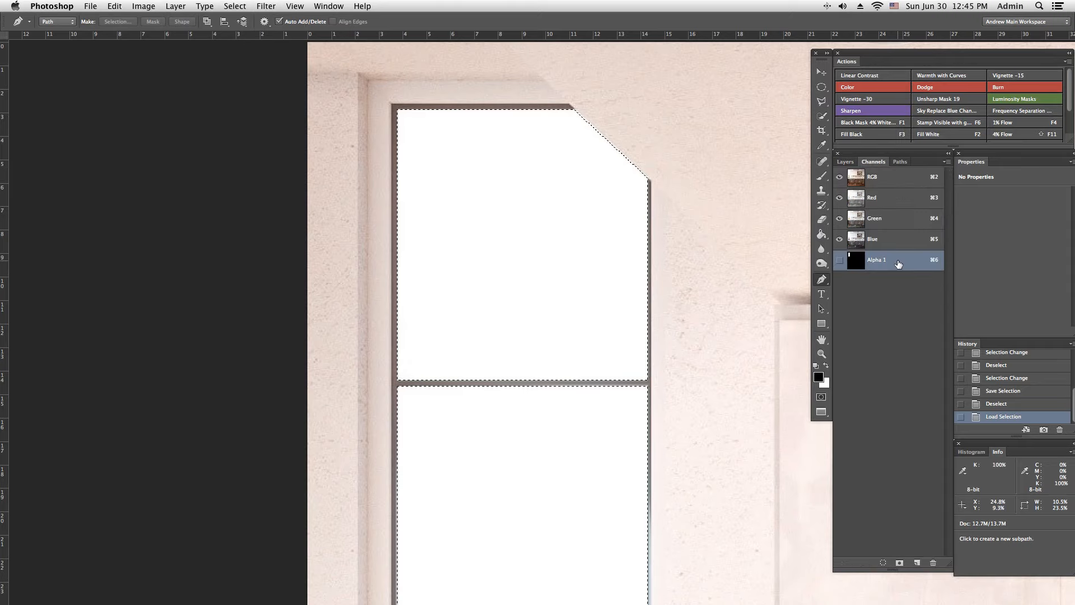
{"action": "left_click_drag", "start_coordinate": [893, 263], "coordinate": [933, 561]}
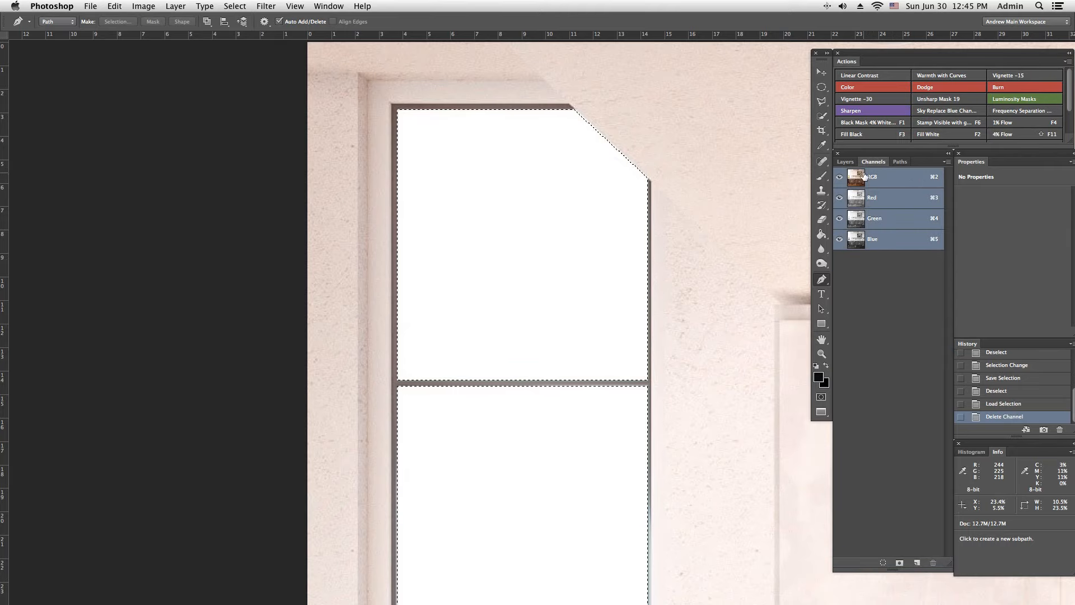
Step: Save the active window pane selection as a new channel named "save selection via menu"
{"action": "left_click", "coordinate": [228, 6]}
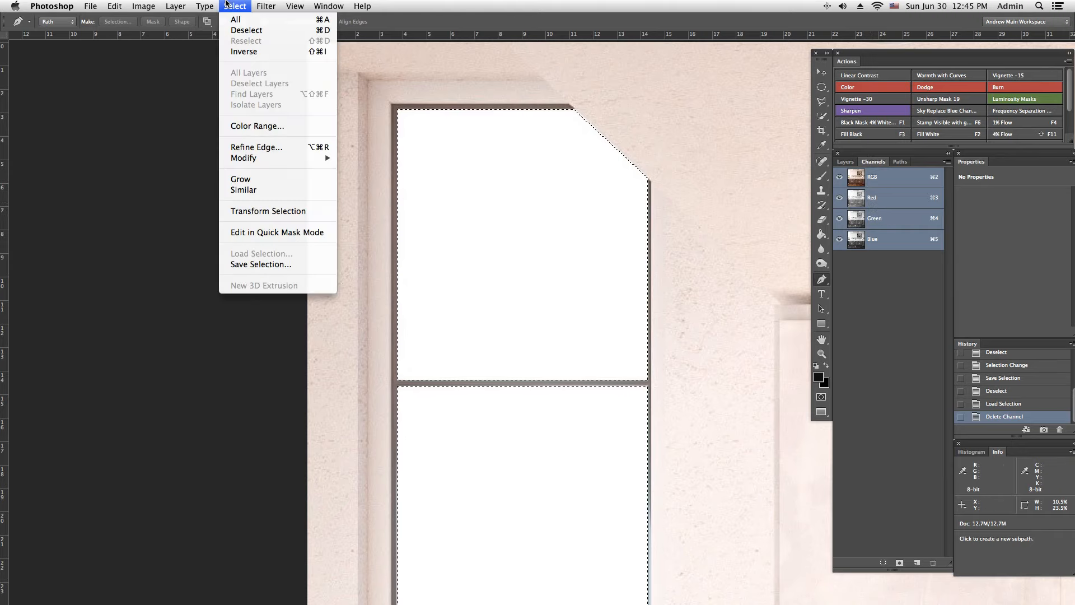
{"action": "left_click", "coordinate": [271, 265]}
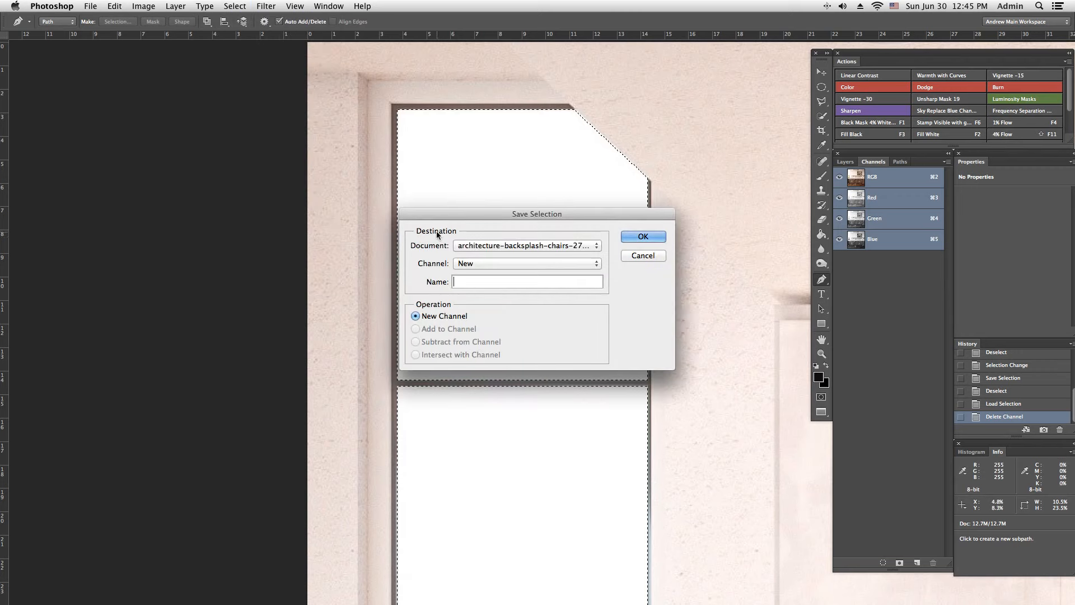
{"action": "type", "text": "save select"}
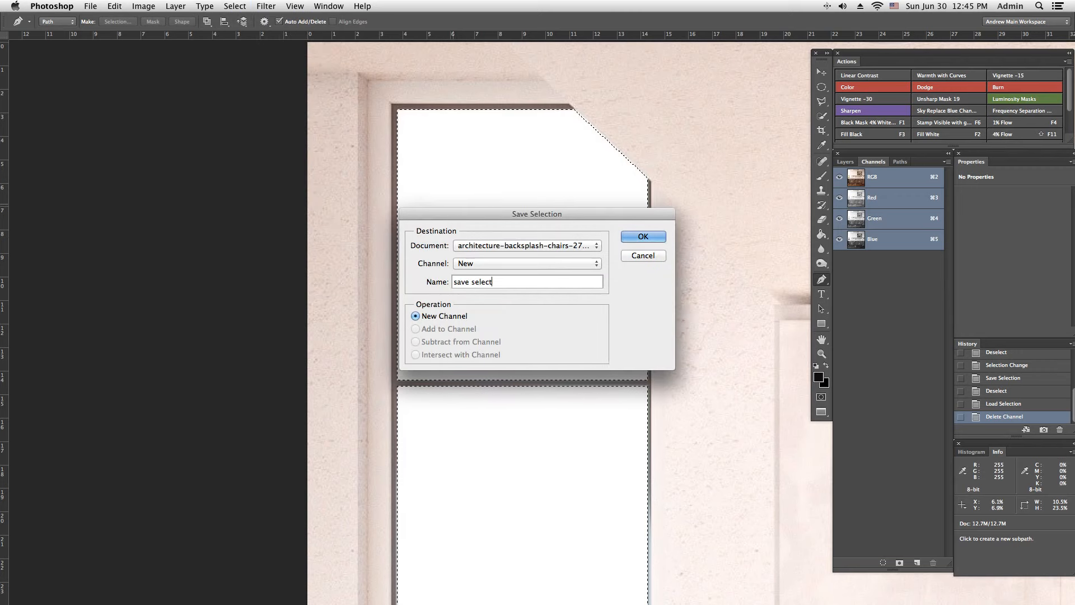
{"action": "type", "text": "ion via menu"}
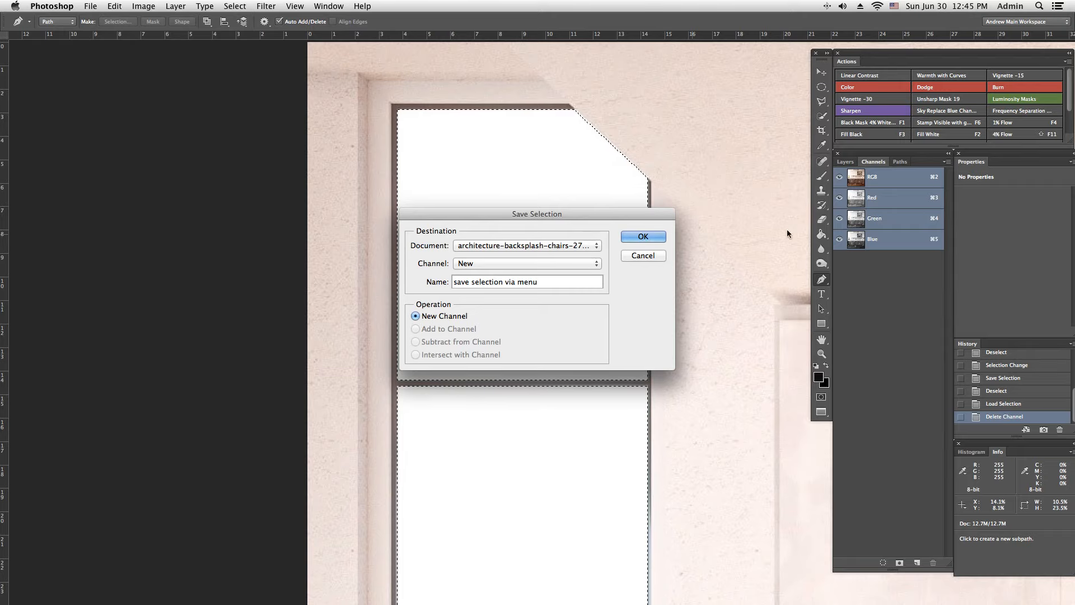
{"action": "left_click", "coordinate": [644, 238]}
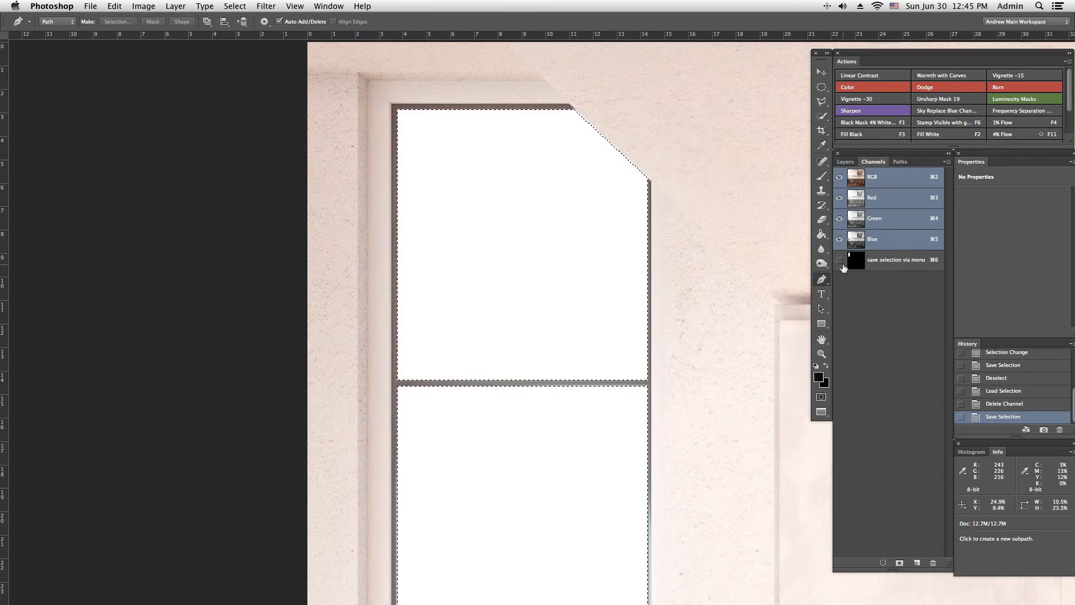
{"action": "left_click", "coordinate": [234, 6]}
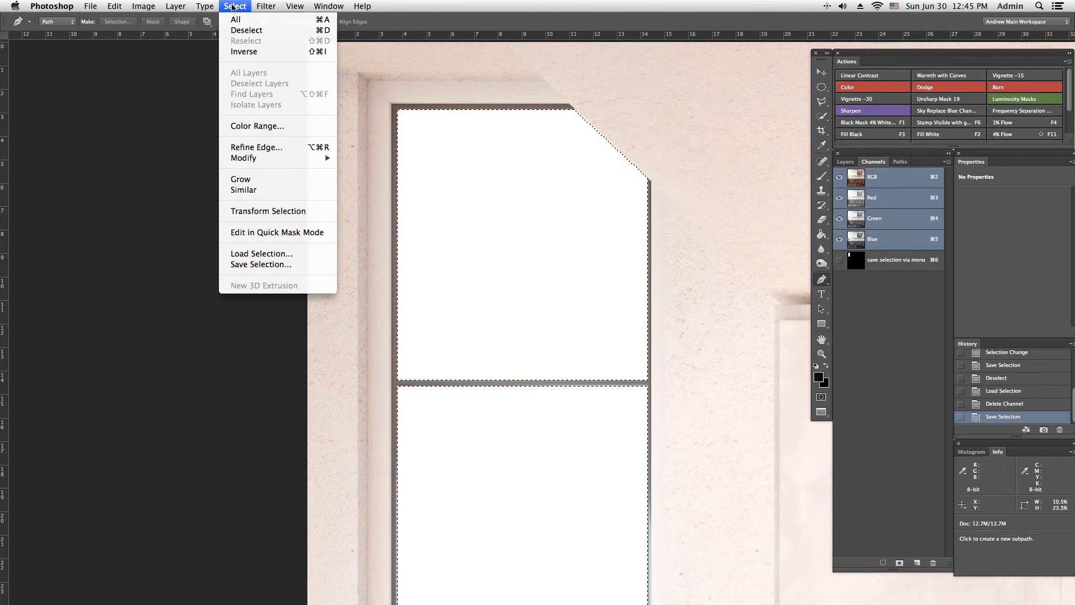
{"action": "left_click", "coordinate": [724, 221]}
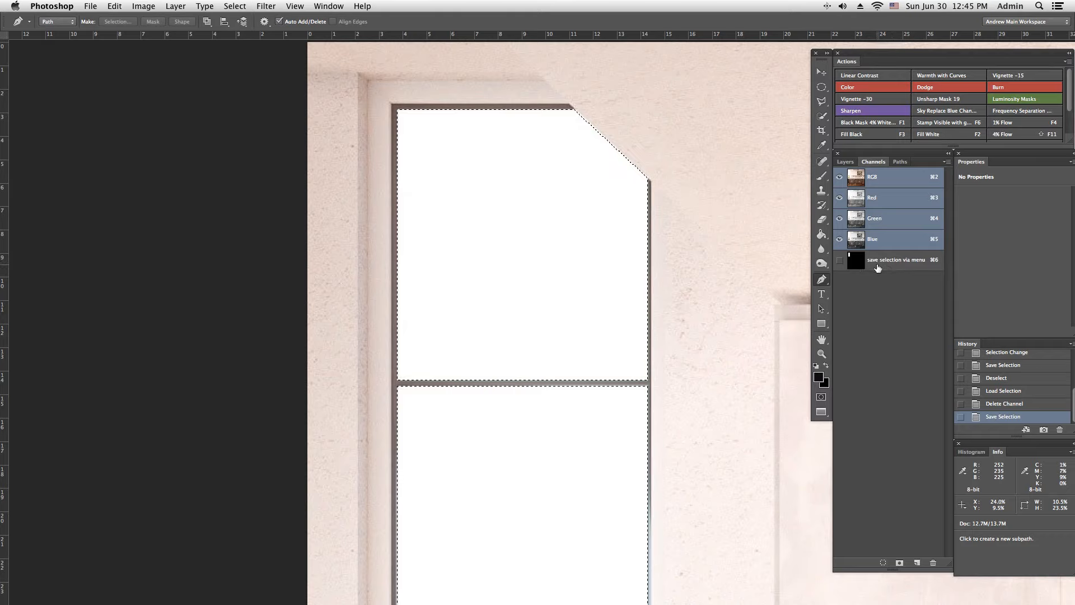
Step: Display the "save selection via menu" channel, make the colour channels visible, and hide the saved channel
{"action": "left_click", "coordinate": [912, 261]}
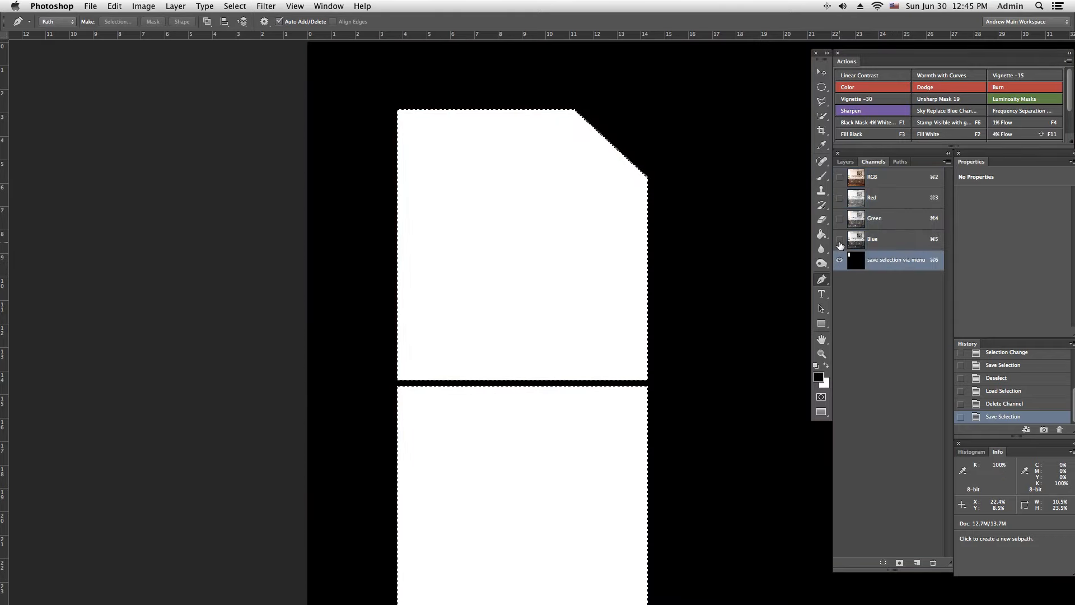
{"action": "left_click", "coordinate": [839, 239]}
{"action": "left_click", "coordinate": [839, 218]}
{"action": "left_click", "coordinate": [840, 198]}
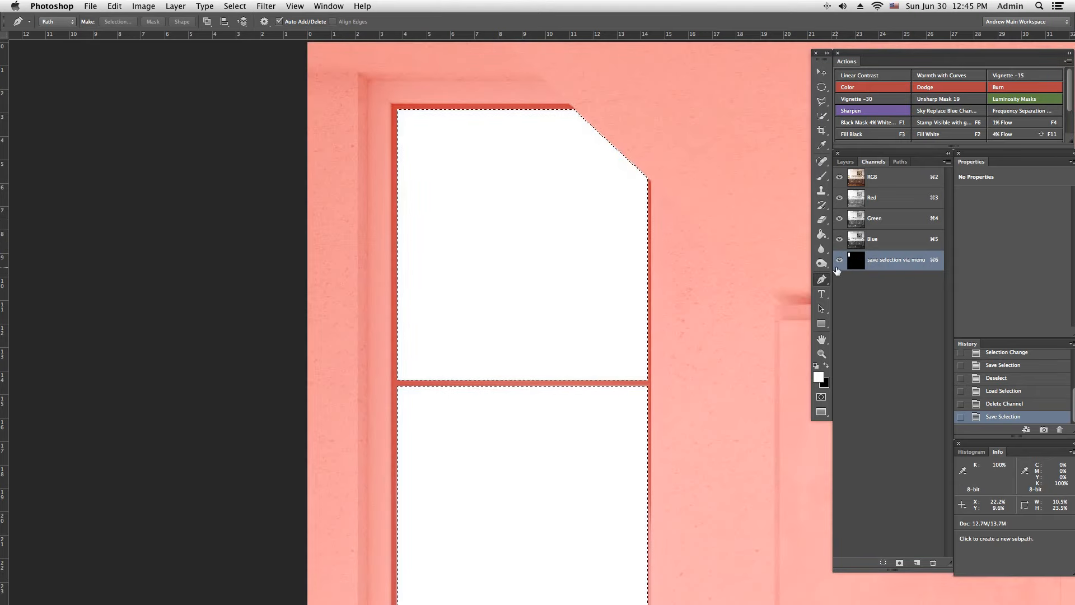
{"action": "left_click", "coordinate": [840, 261]}
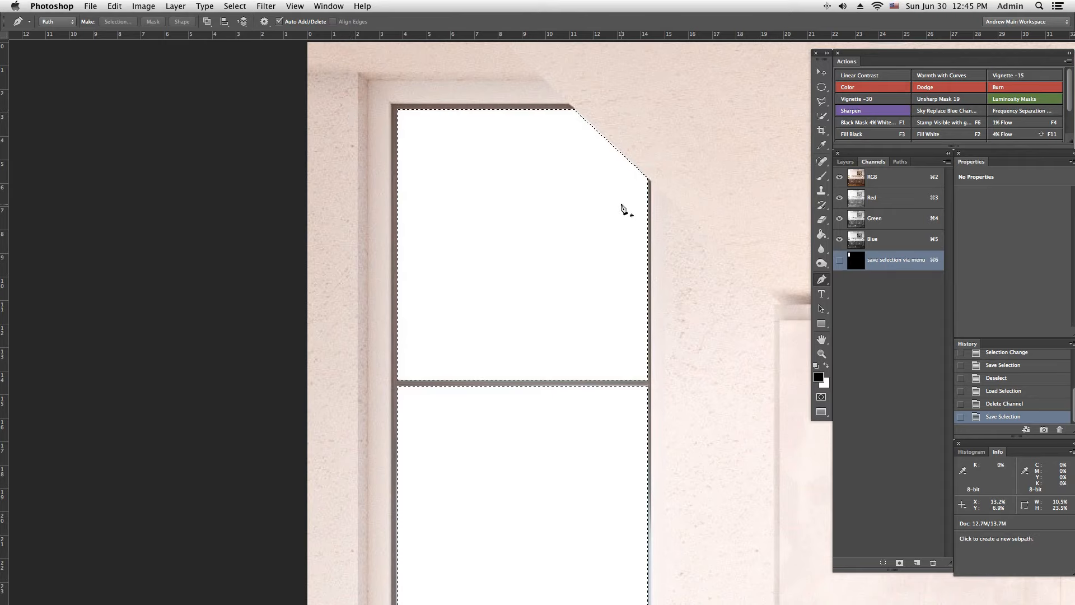
Step: Deselect the window panes and reload them with Load Selection from the "save selection via menu" channel
{"action": "key", "text": "super+d"}
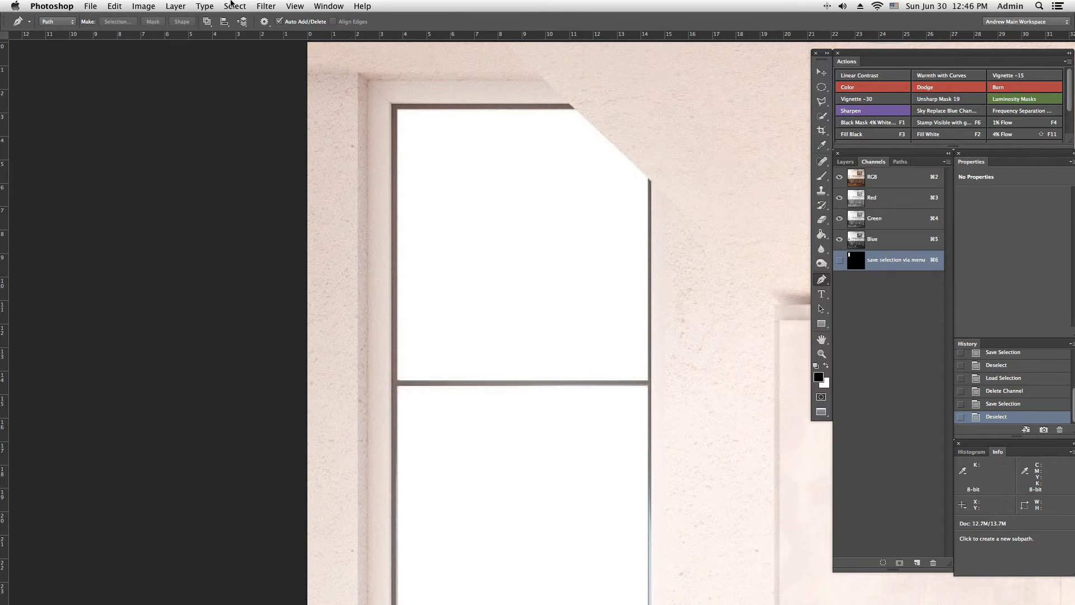
{"action": "left_click", "coordinate": [234, 6]}
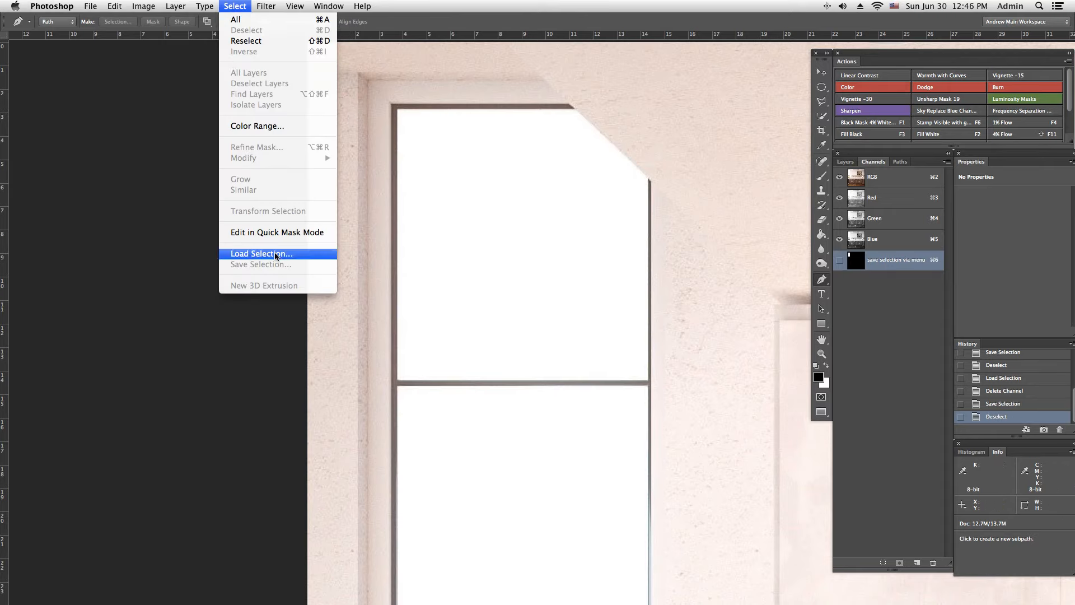
{"action": "left_click", "coordinate": [276, 255]}
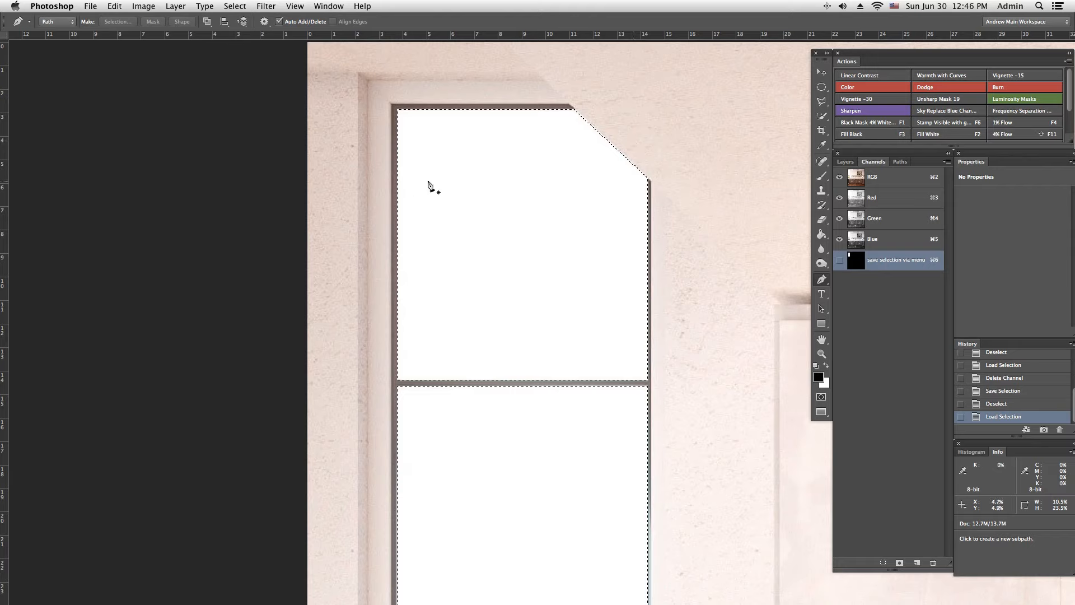
{"action": "left_click", "coordinate": [235, 6]}
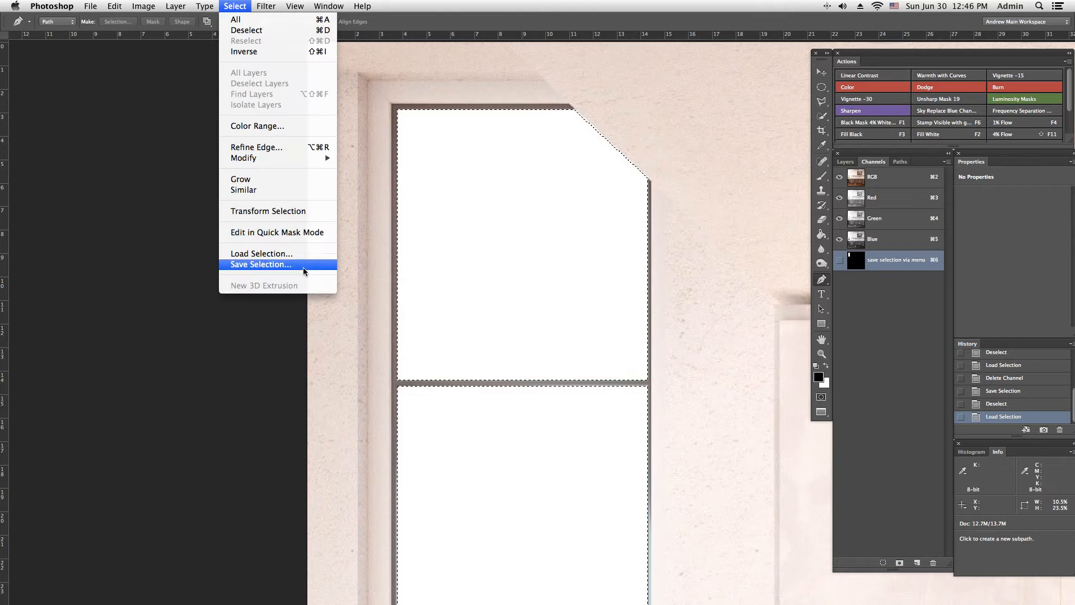
{"action": "left_click", "coordinate": [648, 113]}
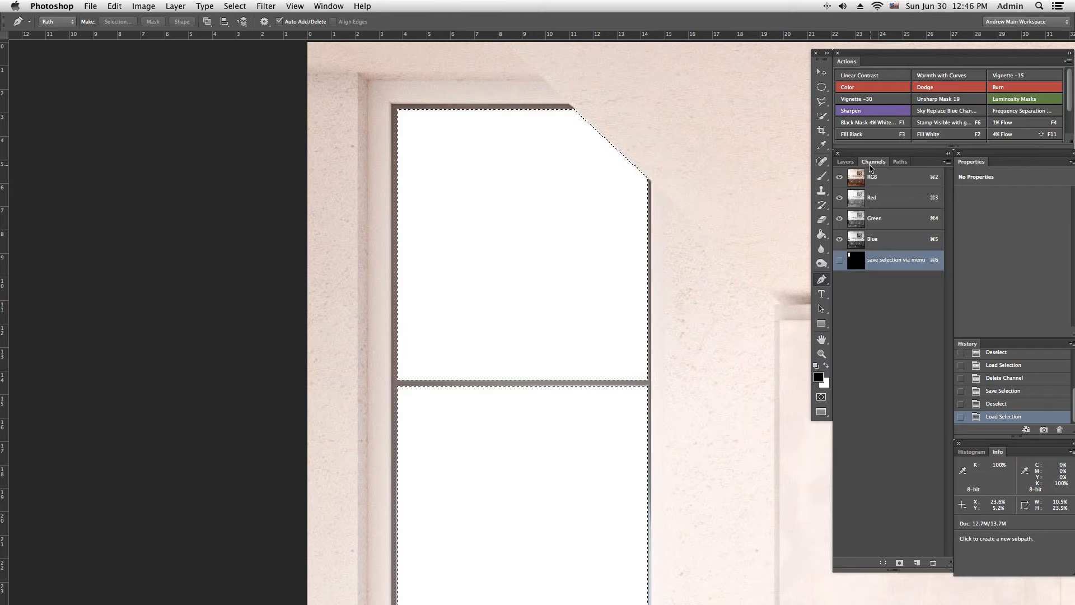
Step: Return to the layer list and deselect the two window panes
{"action": "left_click", "coordinate": [845, 161]}
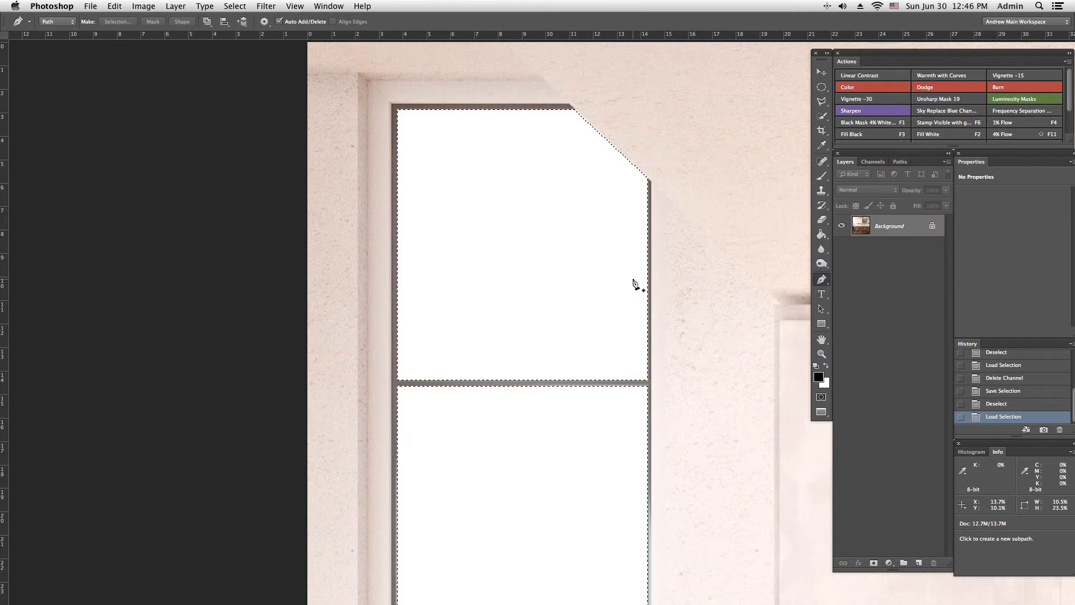
{"action": "key", "text": "super+minus"}
{"action": "key", "text": "super+minus"}
{"action": "key", "text": "super+minus"}
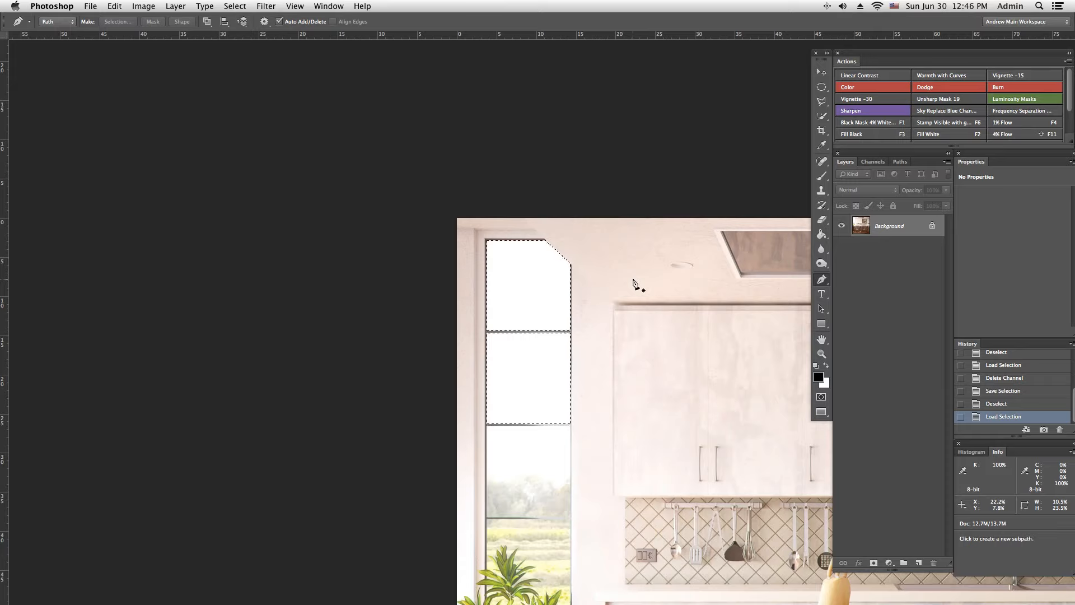
{"action": "key", "text": "super+d"}
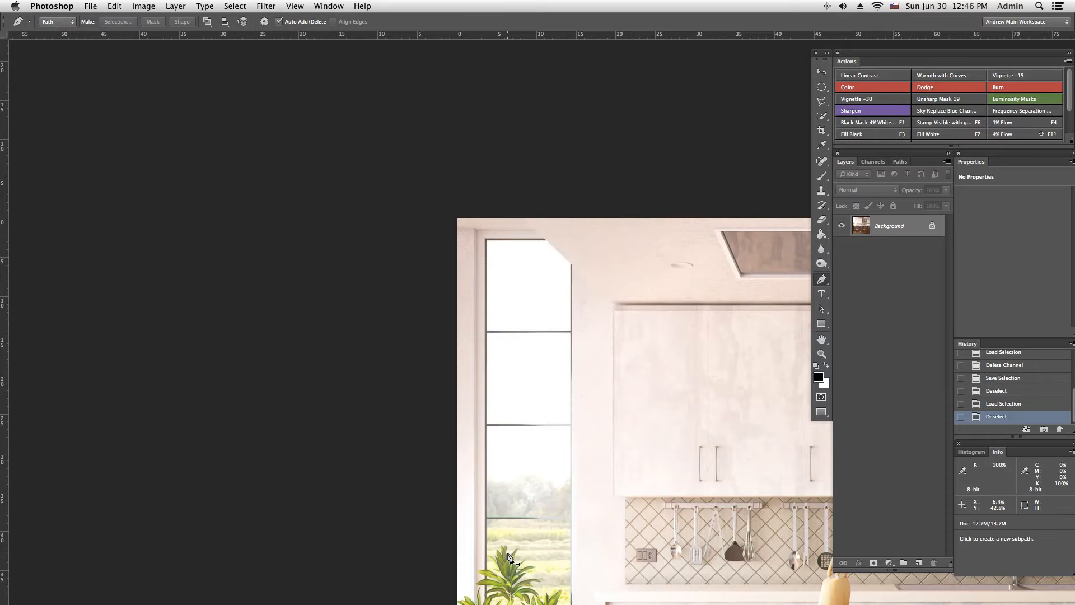
Step: Activate the "top two windows" path and convert it into a selection
{"action": "left_click_drag", "start_coordinate": [514, 553], "coordinate": [417, 315]}
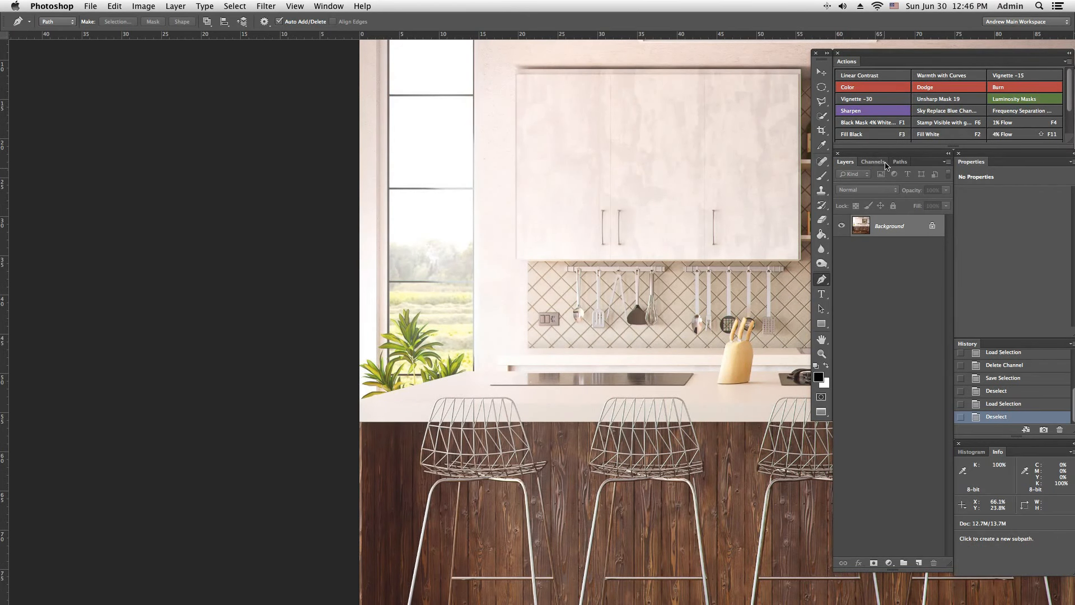
{"action": "left_click", "coordinate": [875, 163]}
{"action": "left_click", "coordinate": [901, 164]}
{"action": "left_click", "coordinate": [884, 180]}
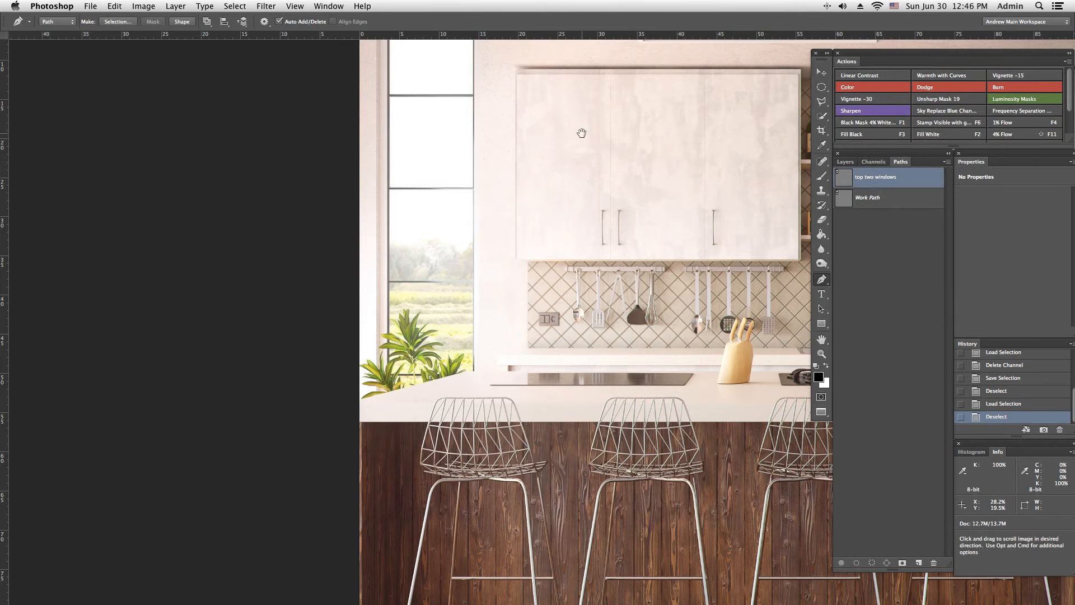
{"action": "scroll", "coordinate": [613, 150], "scroll_direction": "up", "scroll_amount": 6}
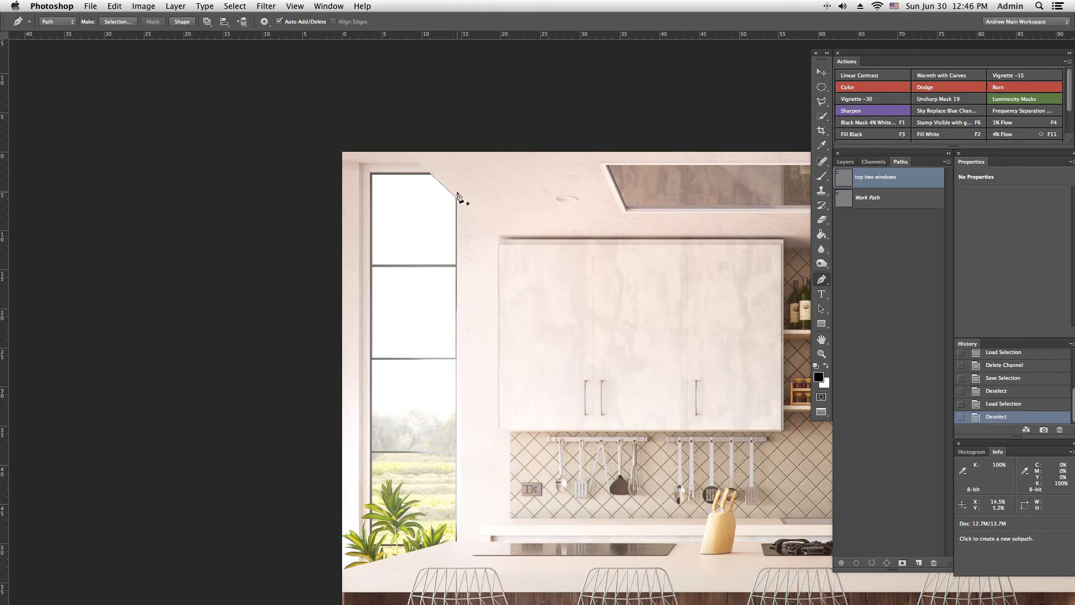
{"action": "key", "text": "ctrl+Return"}
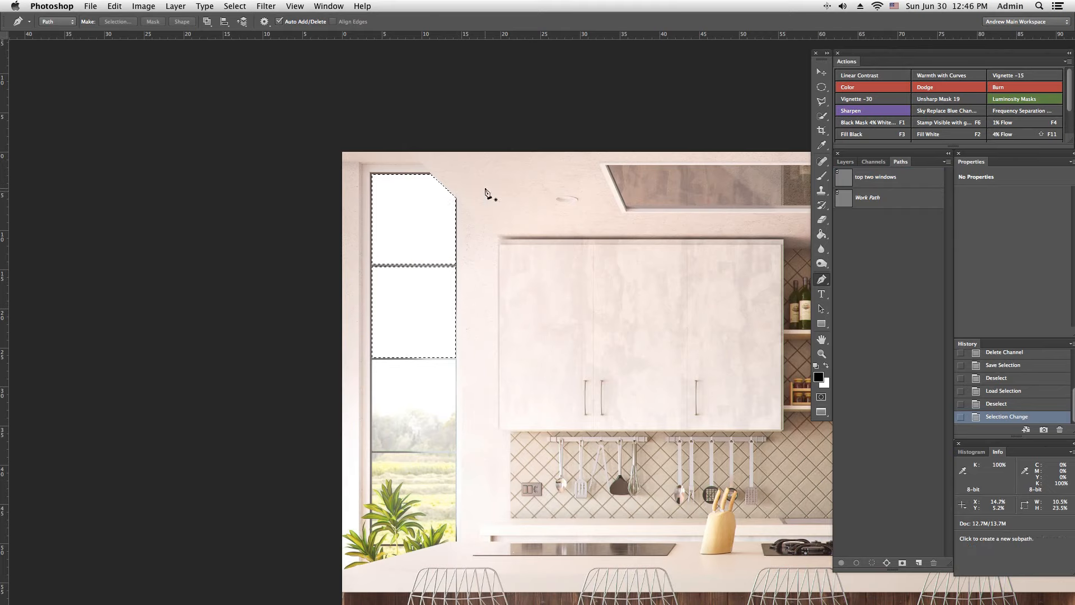
Step: Clear the path-based selection and load the "save selection via menu" channel as a selection
{"action": "key", "text": "ctrl+d"}
{"action": "left_click", "coordinate": [873, 162]}
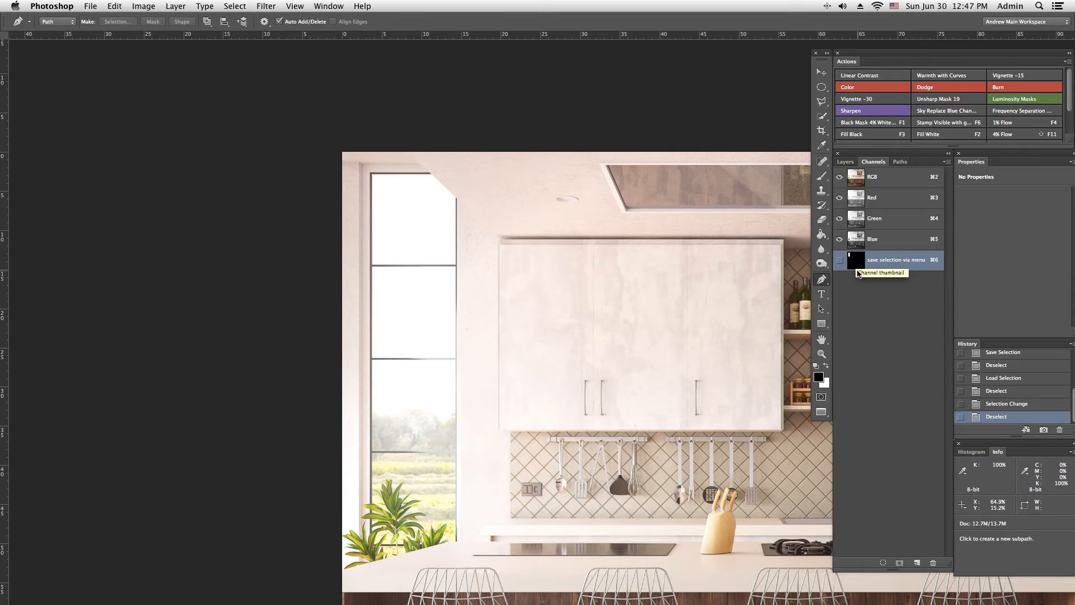
{"action": "left_click", "coordinate": [860, 261], "text": "super"}
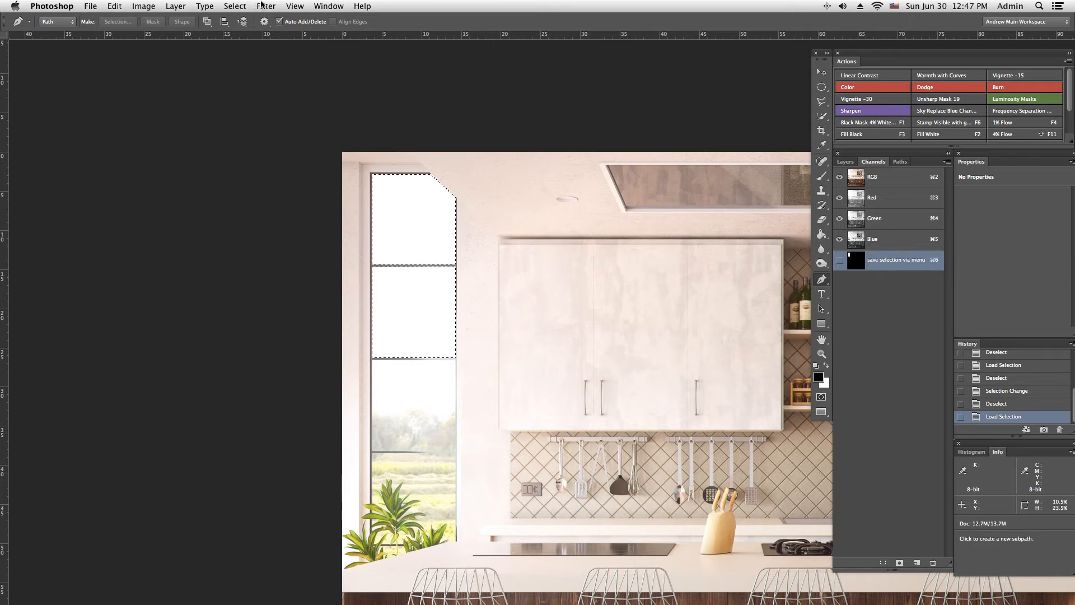
Step: Feather the loaded window pane selection and save it as a new alpha channel
{"action": "left_click", "coordinate": [234, 6]}
{"action": "mouse_move", "coordinate": [270, 157]}
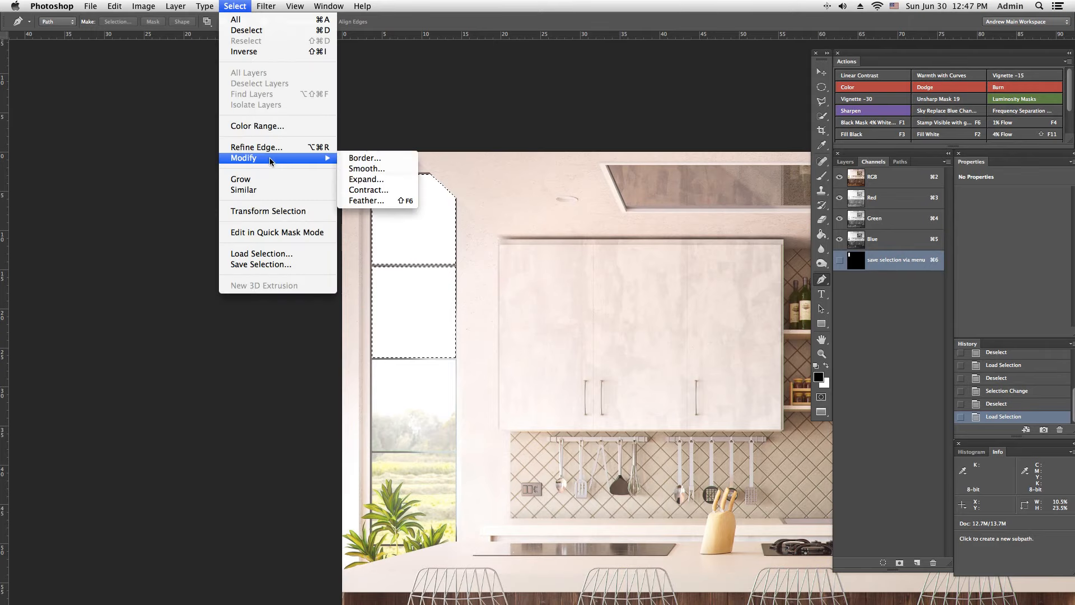
{"action": "left_click", "coordinate": [367, 200]}
{"action": "left_click", "coordinate": [598, 285]}
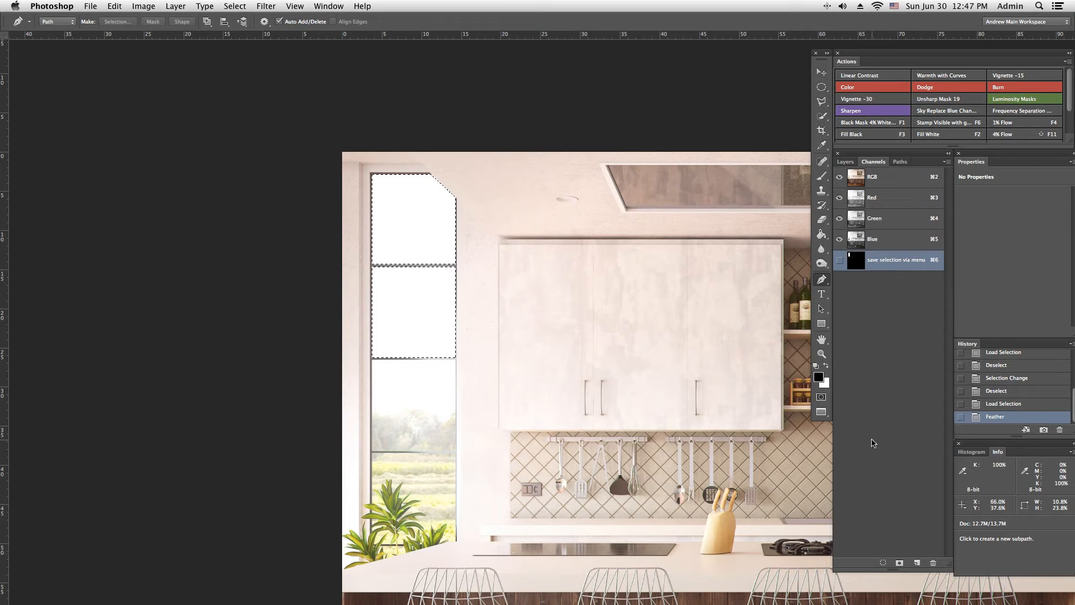
{"action": "left_click", "coordinate": [899, 563]}
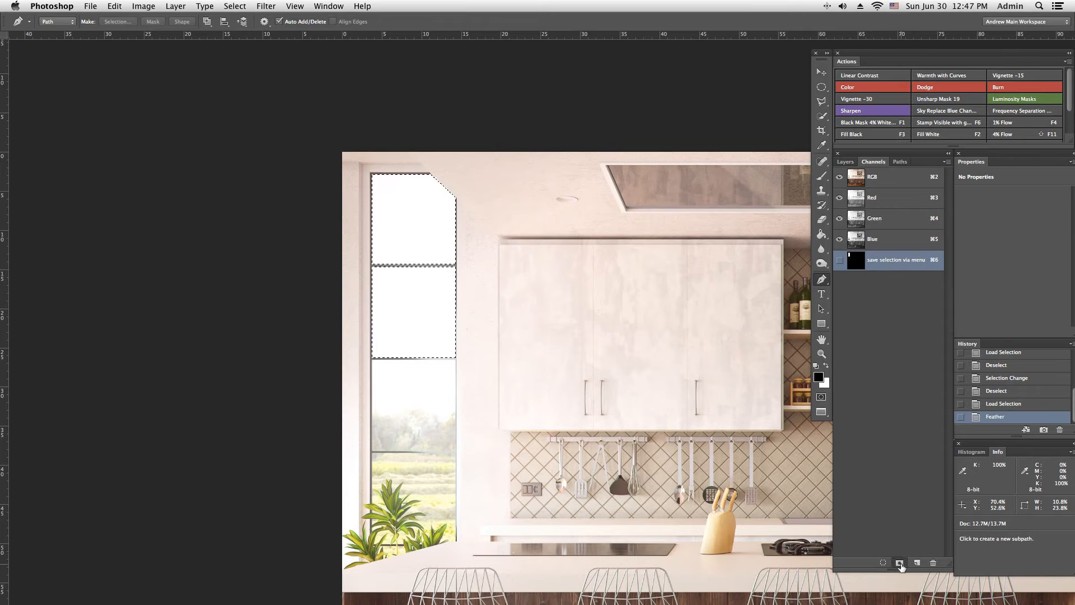
Step: Delete the "save selection via menu" channel and rename the Alpha 1 channel as "1 pixel feather top window"
{"action": "left_click_drag", "start_coordinate": [892, 259], "coordinate": [932, 561]}
{"action": "left_click", "coordinate": [878, 261]}
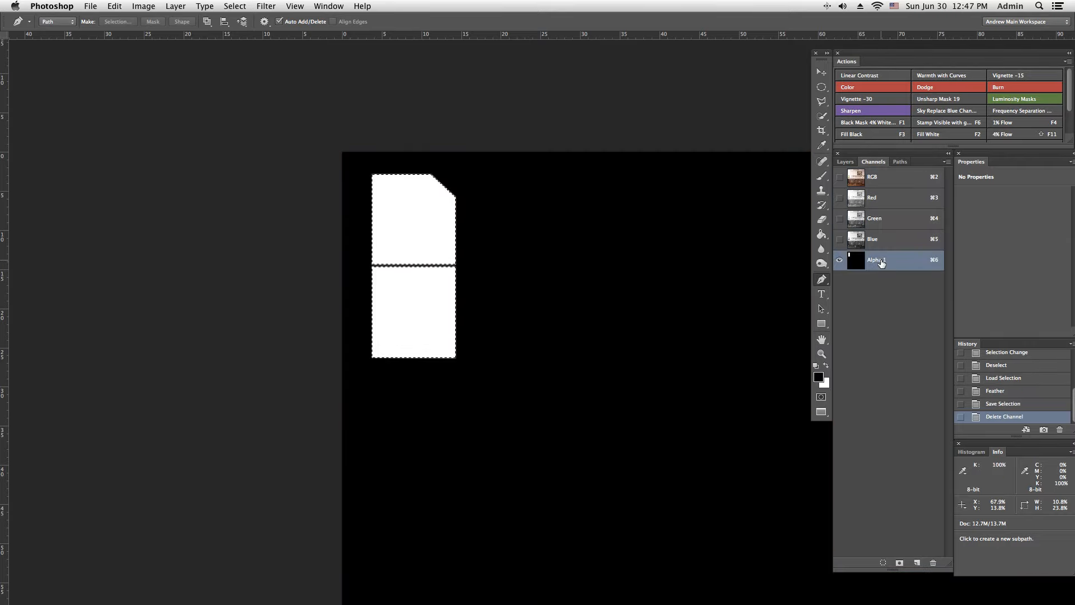
{"action": "double_click", "coordinate": [881, 261]}
{"action": "type", "text": "1 pixel feather too"}
{"action": "key", "text": "BackSpace"}
{"action": "type", "text": "p windows"}
{"action": "key", "text": "Return"}
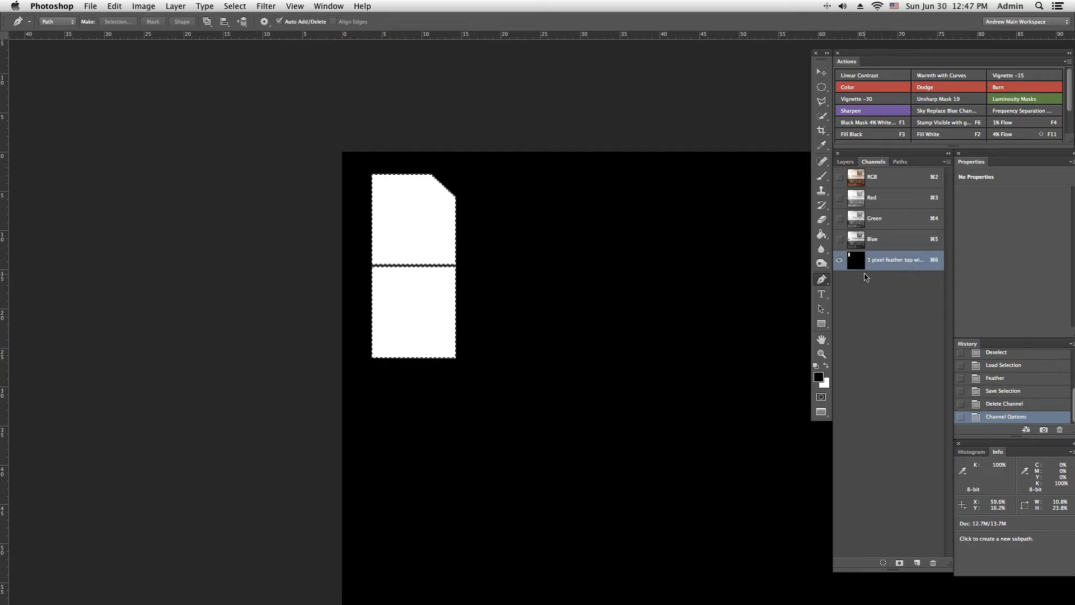
Step: Make the RGB composite visible, hide the feathered window channel, and return to the layer list
{"action": "left_click", "coordinate": [840, 176]}
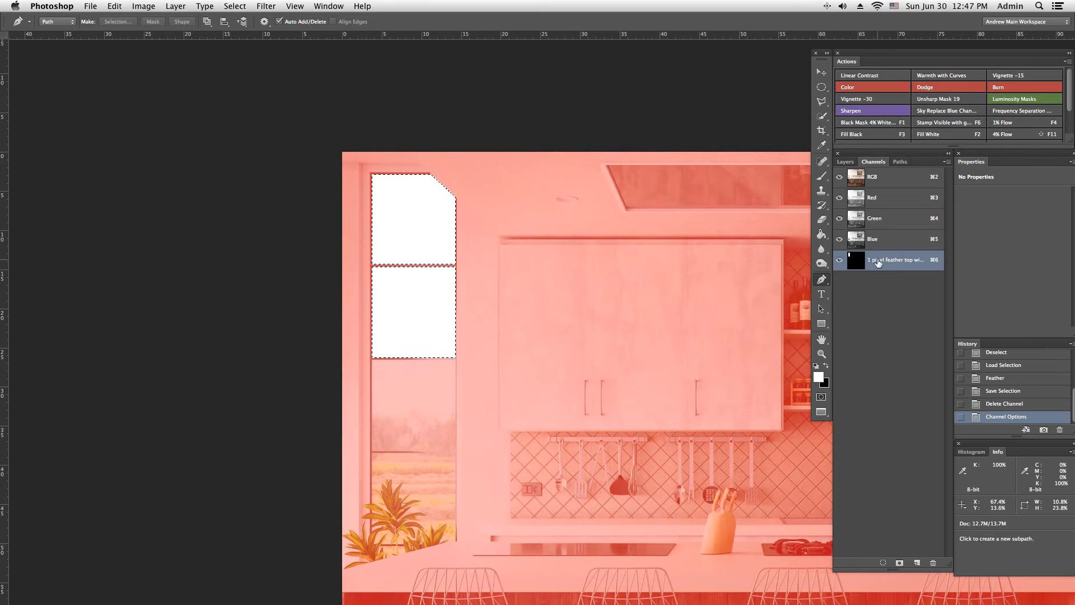
{"action": "left_click", "coordinate": [839, 260]}
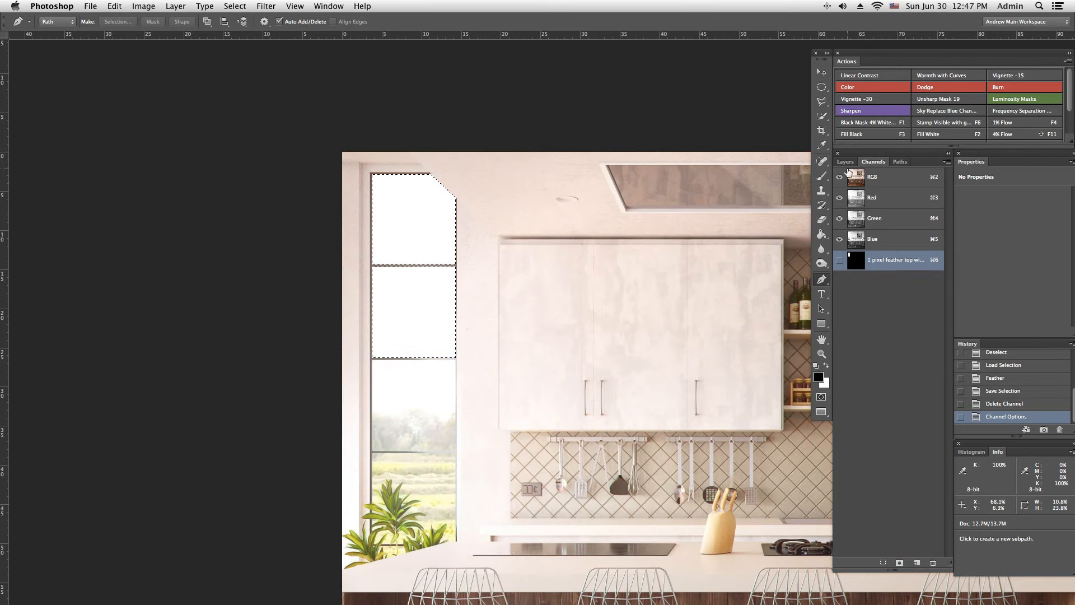
{"action": "left_click", "coordinate": [846, 161]}
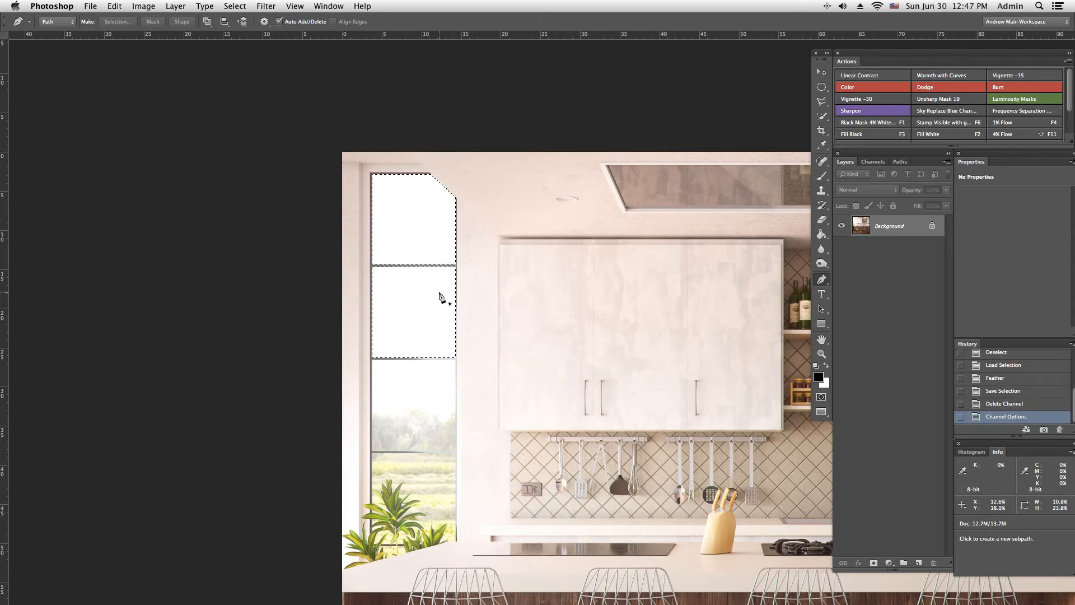
Step: Review the saved paths and the feathered channel's name, then return to the layer list
{"action": "left_click", "coordinate": [900, 162]}
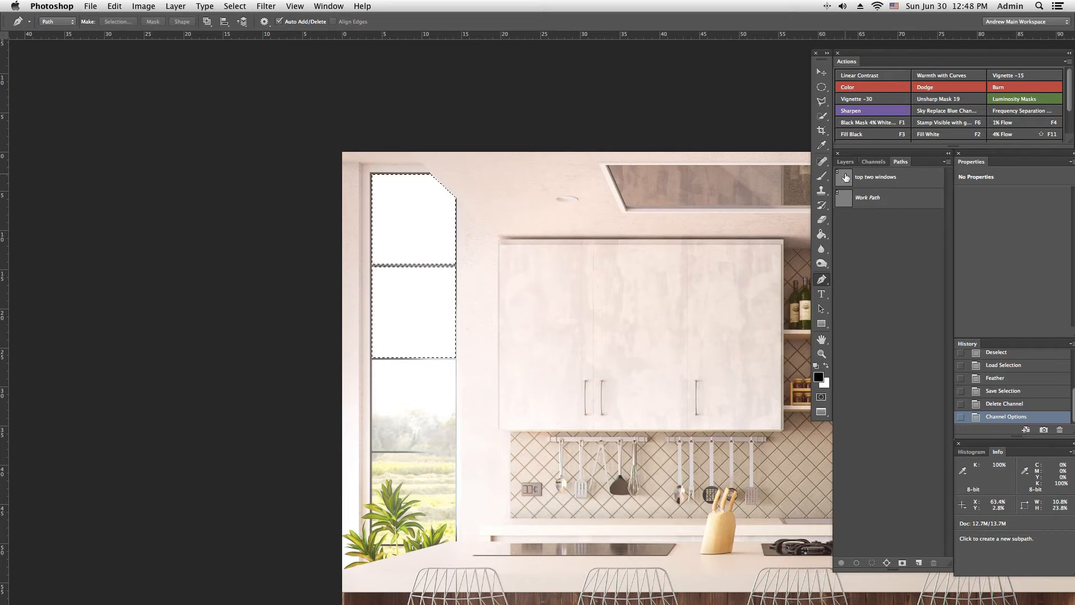
{"action": "left_click", "coordinate": [873, 162]}
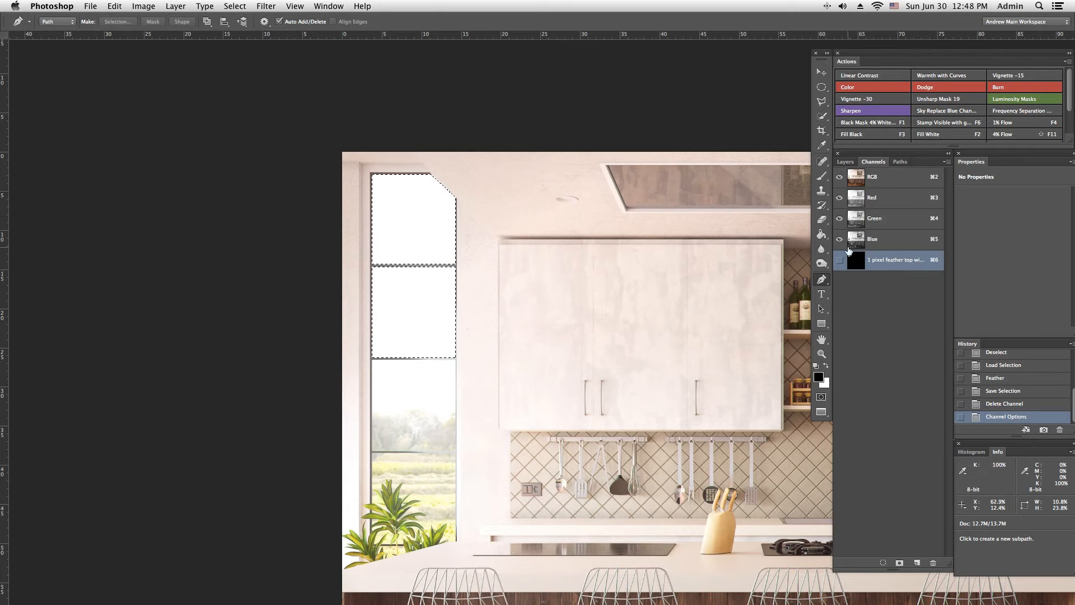
{"action": "double_click", "coordinate": [890, 260]}
{"action": "key", "text": "Return"}
{"action": "left_click", "coordinate": [846, 162]}
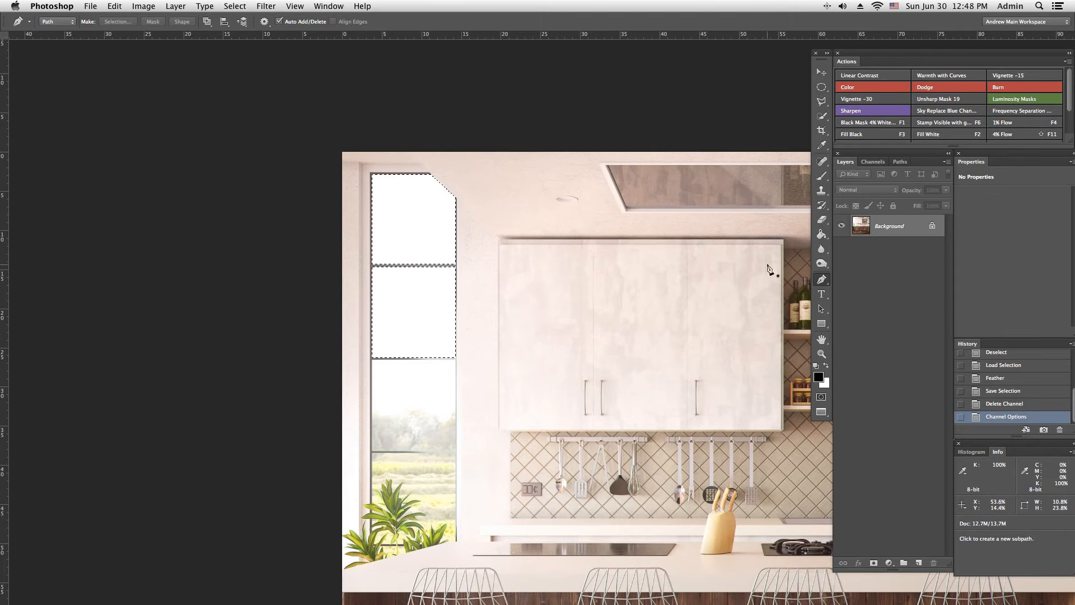
Step: Switch to the YouTube Live Dashboard in Chrome and reposition the browser window slightly
{"action": "left_click_drag", "start_coordinate": [691, 277], "coordinate": [426, 222]}
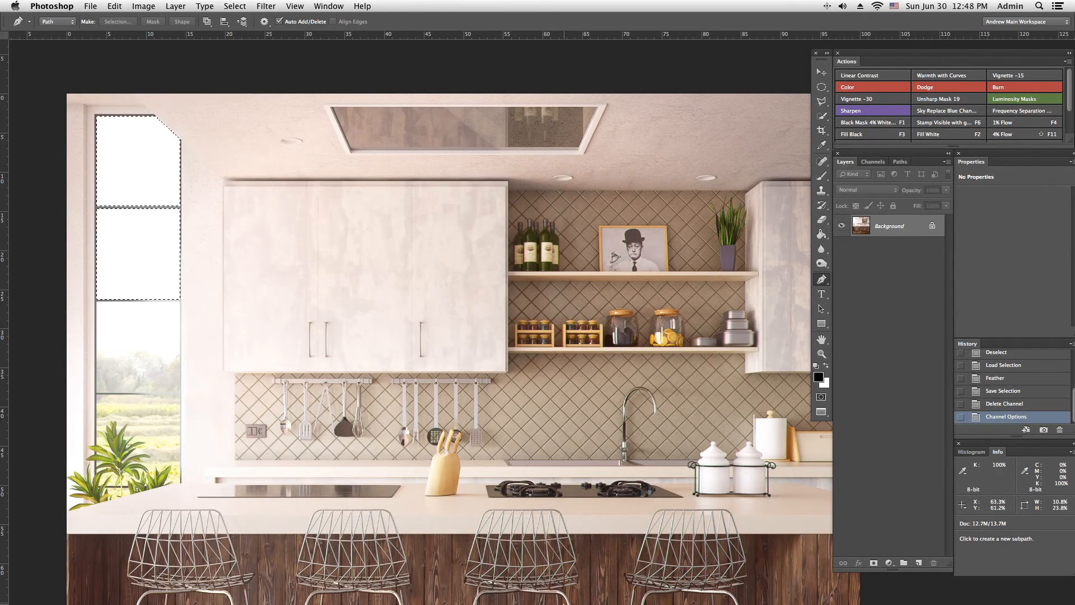
{"action": "left_click", "coordinate": [477, 595]}
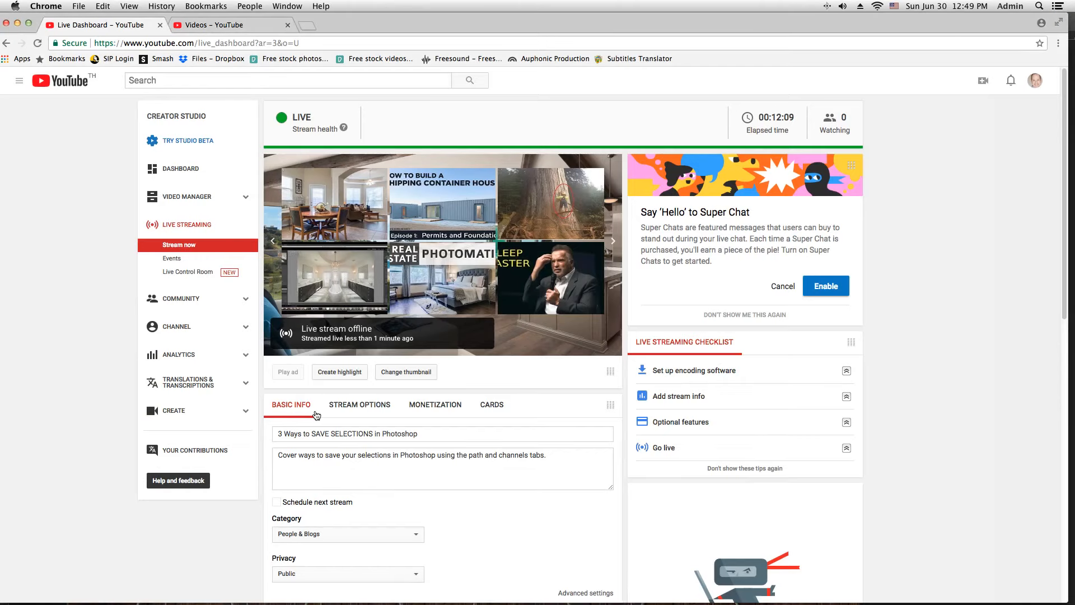
{"action": "mouse_move", "coordinate": [360, 15]}
{"action": "left_mouse_down"}
{"action": "mouse_move", "coordinate": [483, 15]}
{"action": "mouse_move", "coordinate": [375, 14]}
{"action": "left_mouse_up"}
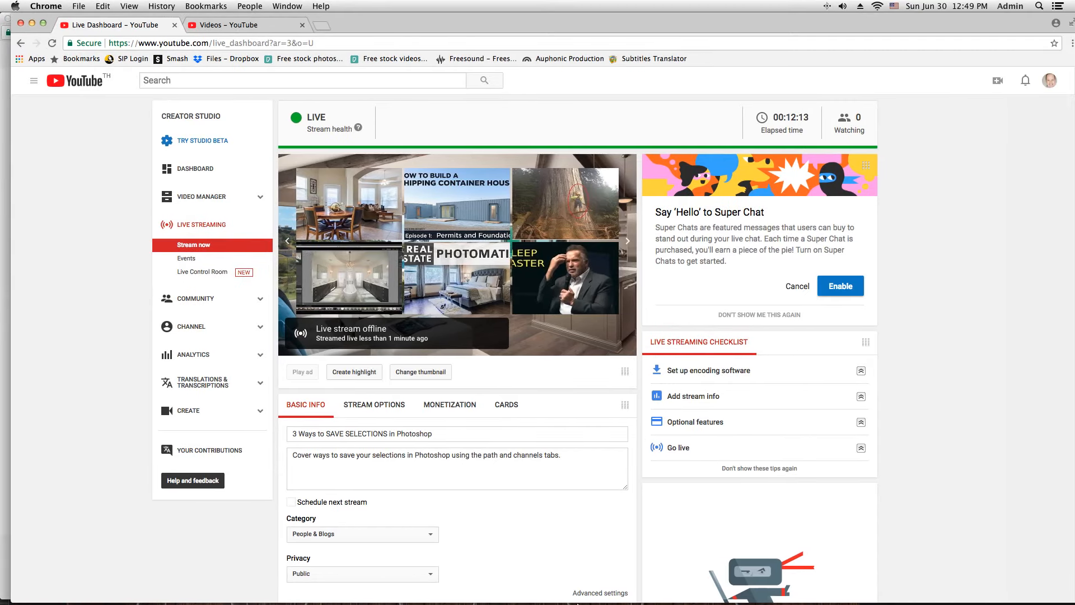